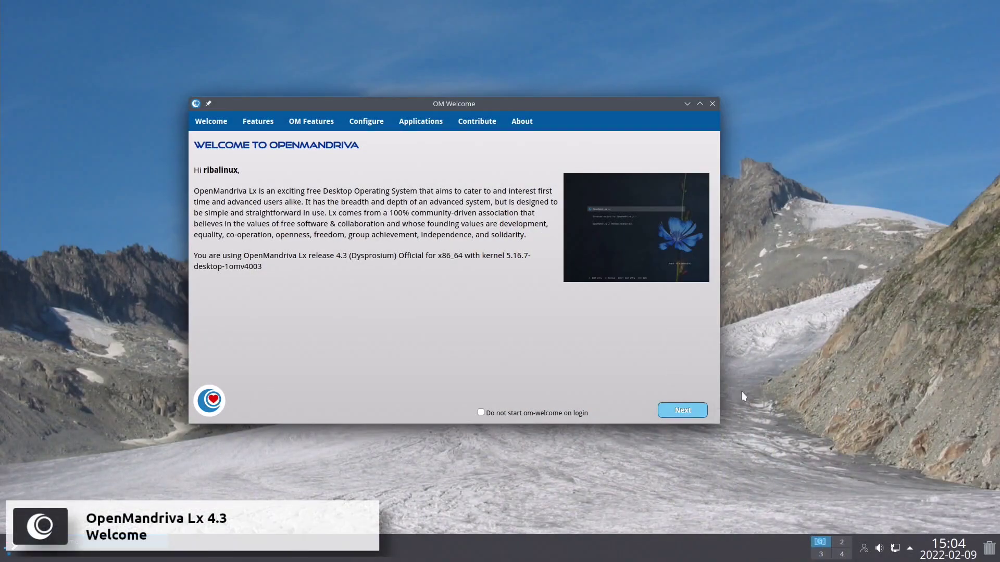
# Step: Page forward through the OM Welcome sections, from the welcome page past the Applications section
pyautogui.click(693, 412)
pyautogui.click(695, 414)
pyautogui.click(686, 411)
pyautogui.press('Return')
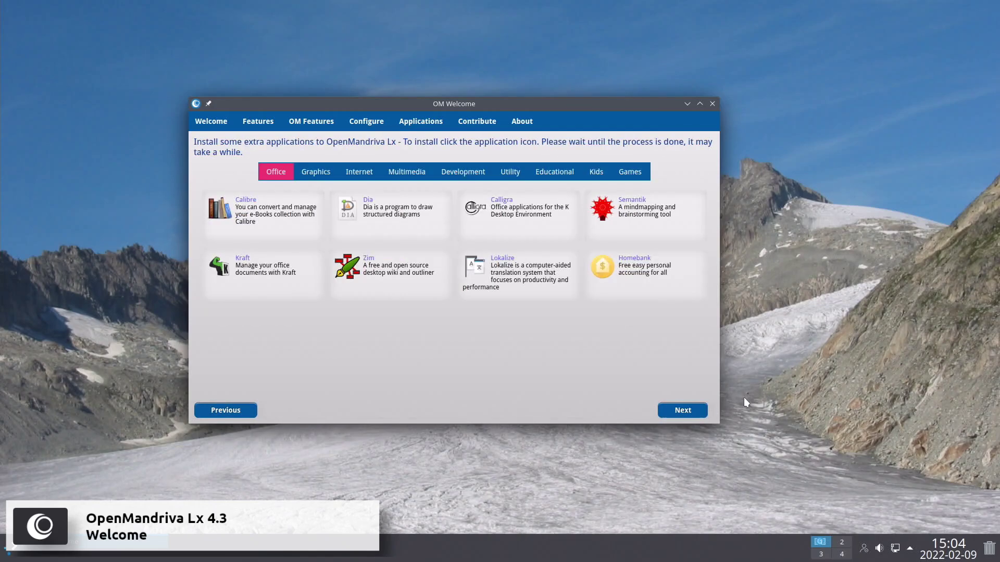
pyautogui.press('Return')
pyautogui.press('Return')
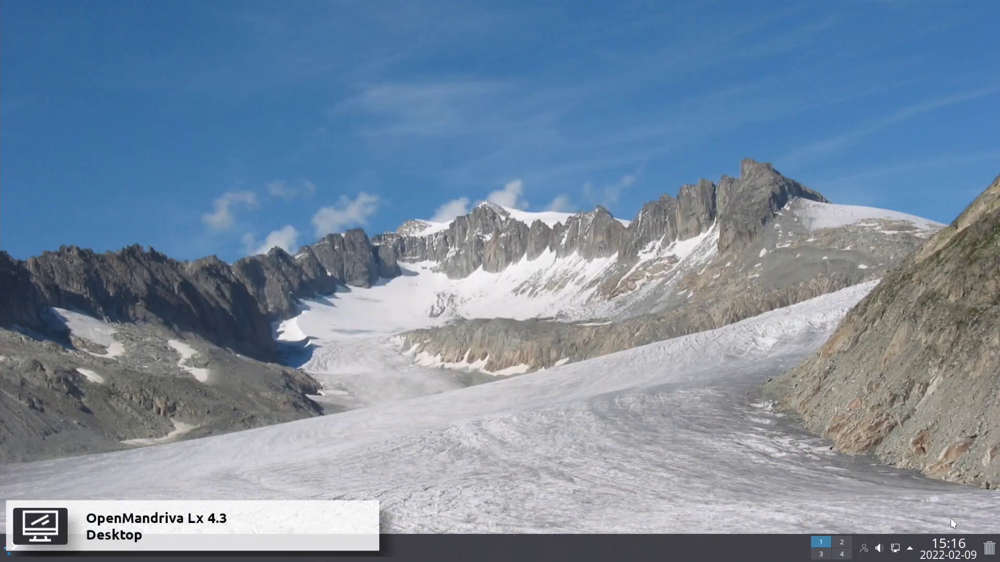
# Step: View the desktop calendar and the Status and Notifications list of hidden tray items, closing each one
pyautogui.click(939, 545)
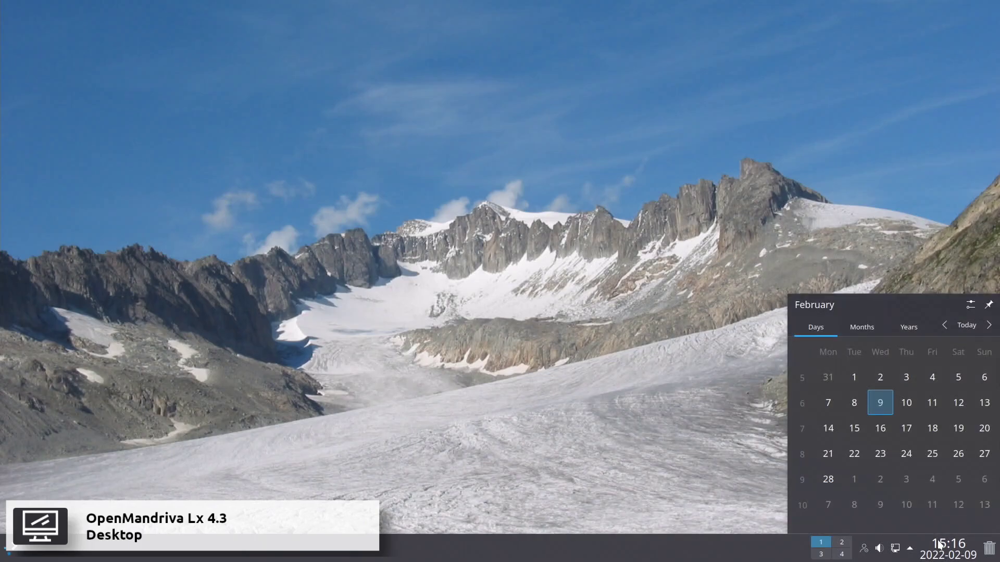
pyautogui.click(939, 545)
pyautogui.click(909, 549)
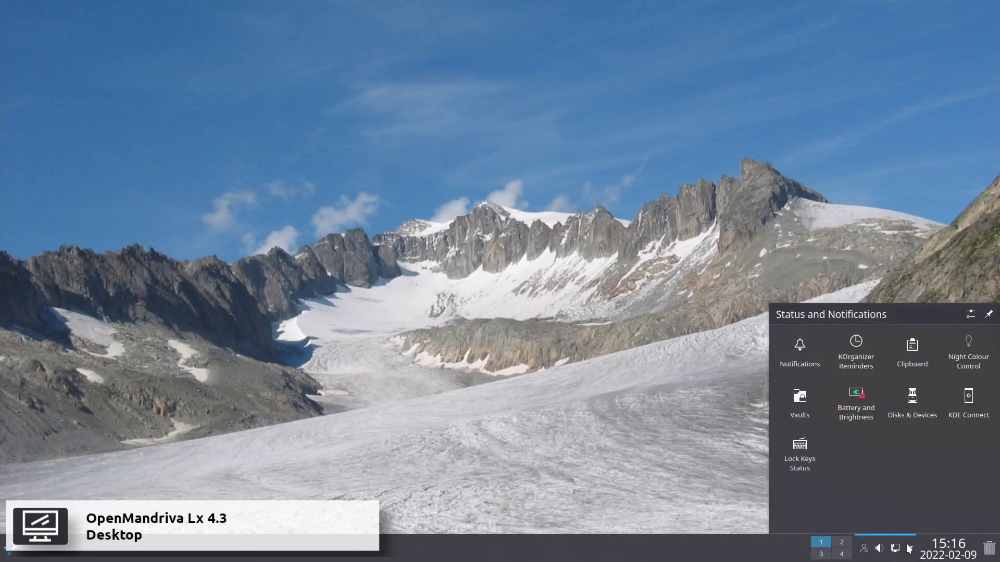
pyautogui.click(909, 549)
# Step: Inspect the Networks, Audio Volume and Instant Messaging tray pop-ups in turn, closing the last one
pyautogui.click(895, 548)
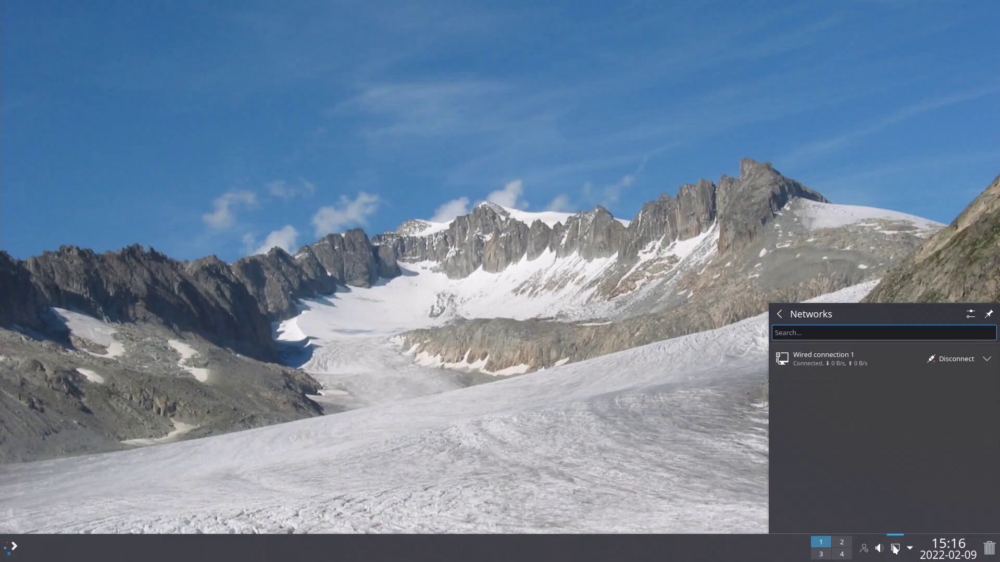
pyautogui.click(879, 549)
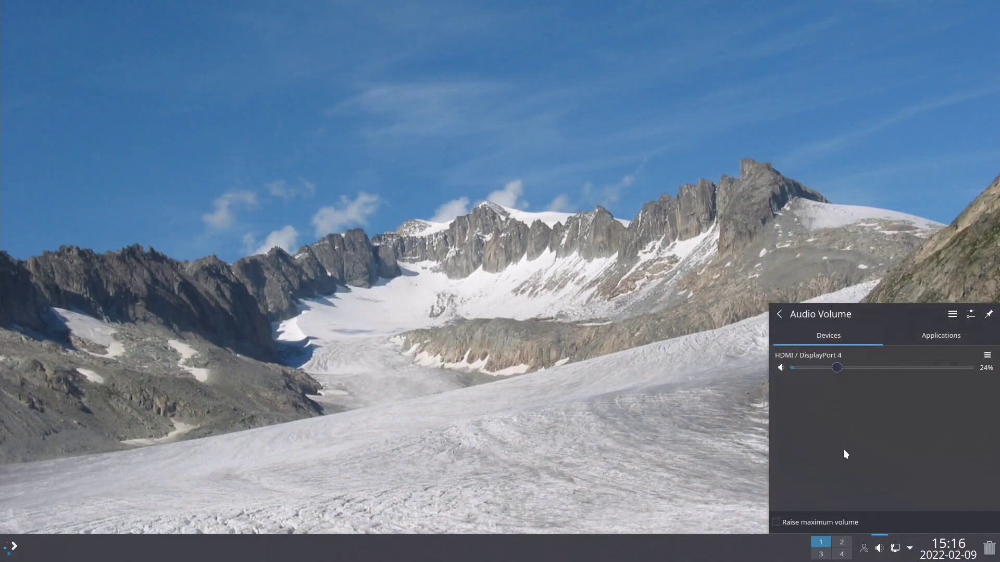
pyautogui.click(879, 549)
pyautogui.click(864, 549)
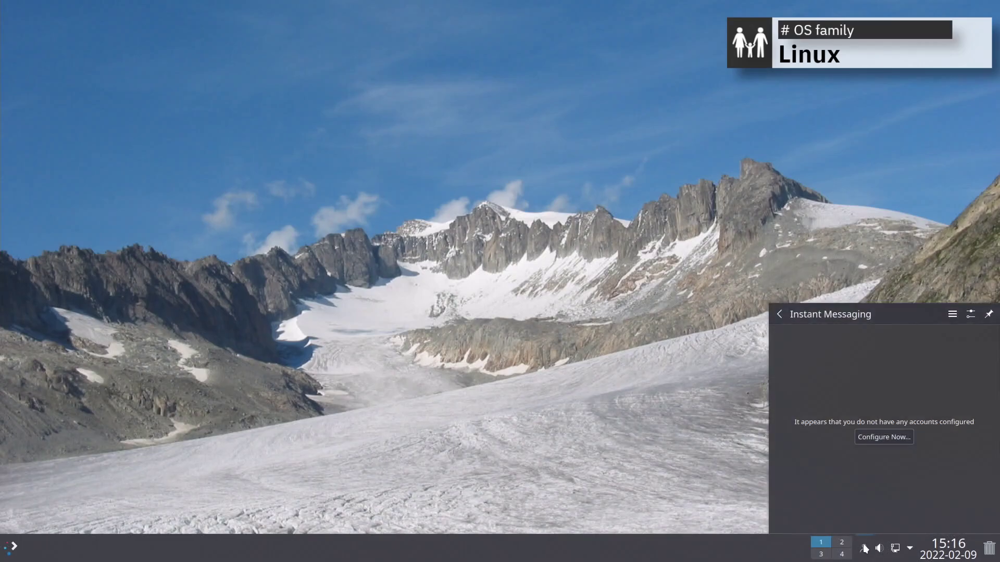
pyautogui.click(864, 548)
# Step: Look at the desktop context menu and the session's log-out screen, leaving both without choosing an action
pyautogui.rightClick(83, 142)
pyautogui.click(51, 219)
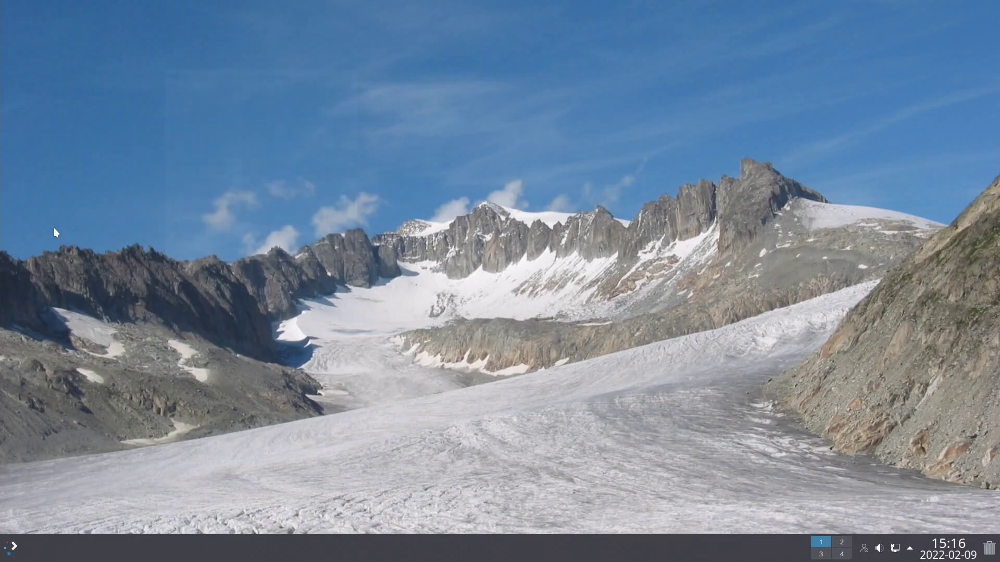
pyautogui.click(11, 547)
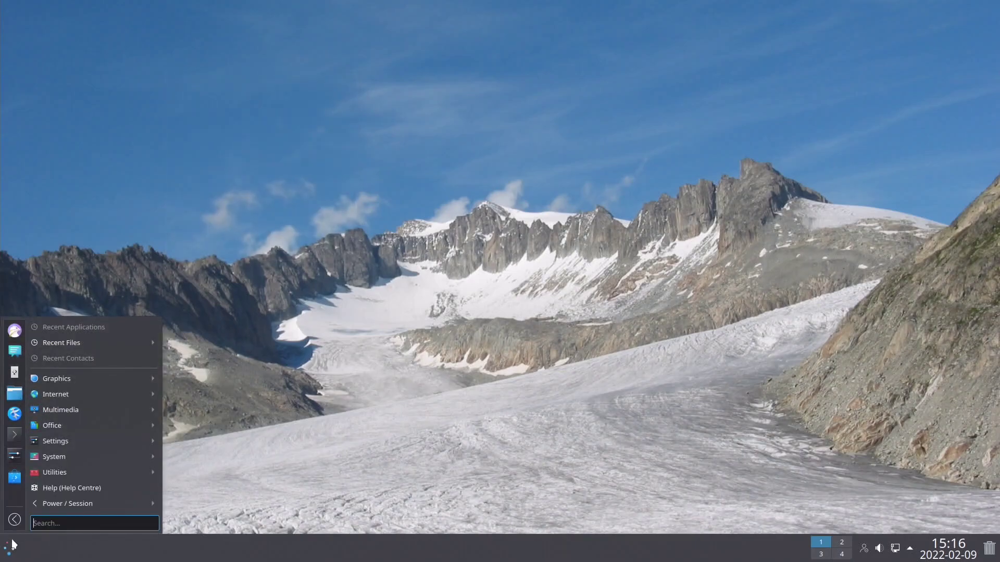
pyautogui.click(181, 472)
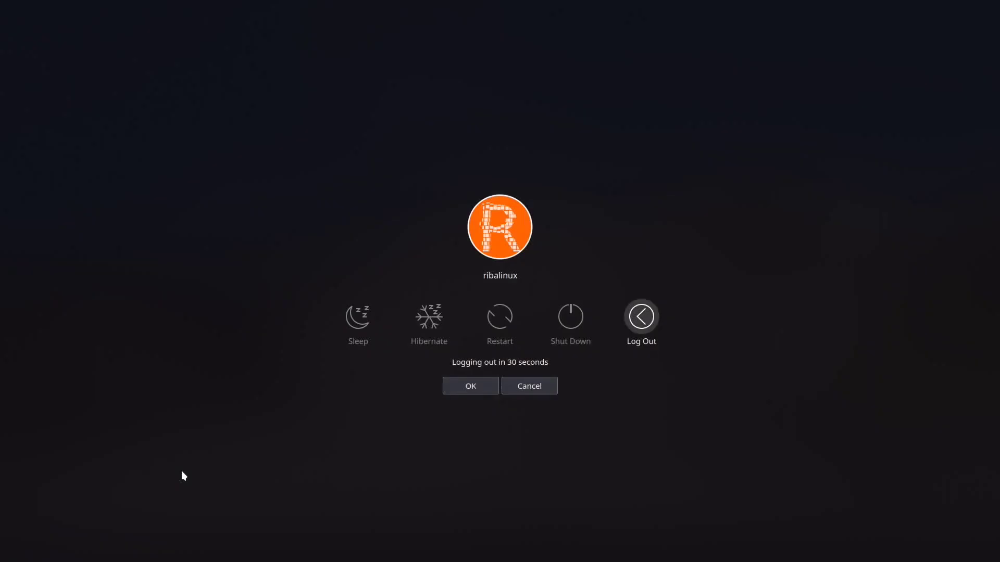
pyautogui.click(537, 388)
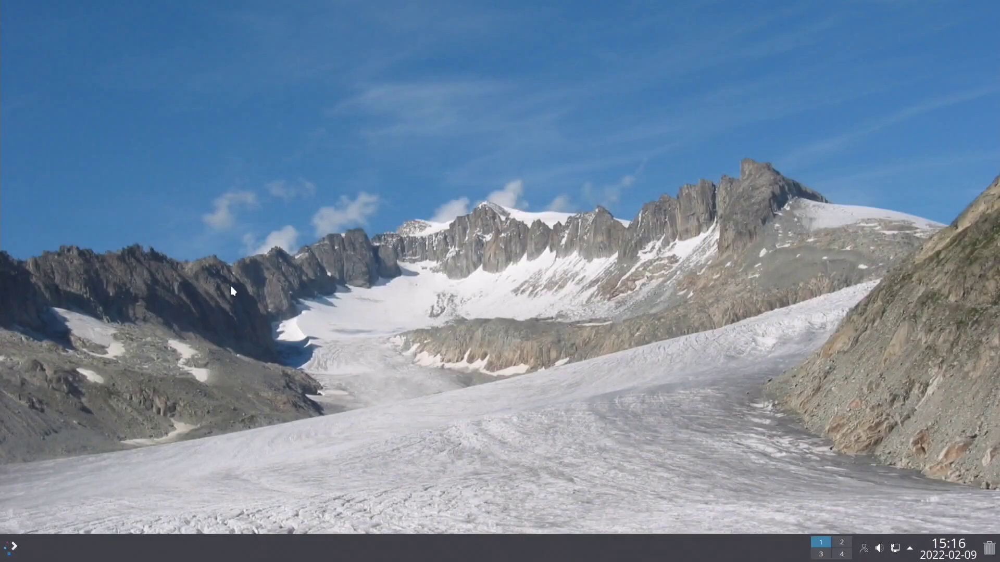
# Step: Find and launch the Konsole terminal by searching for "kon", and open the Dolphin file manager
pyautogui.hotkey('alt', 'space')
pyautogui.write('kon')
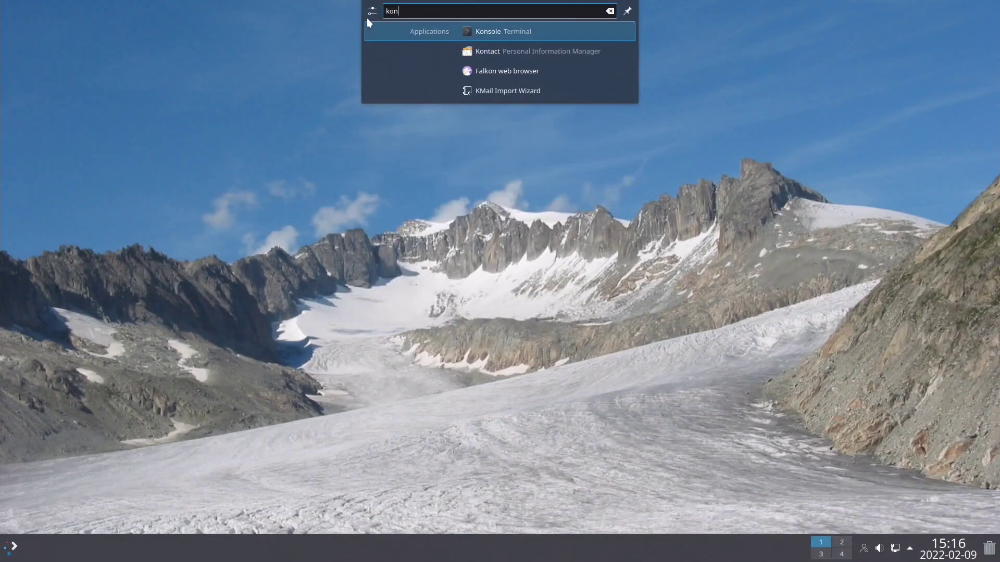
pyautogui.click(380, 26)
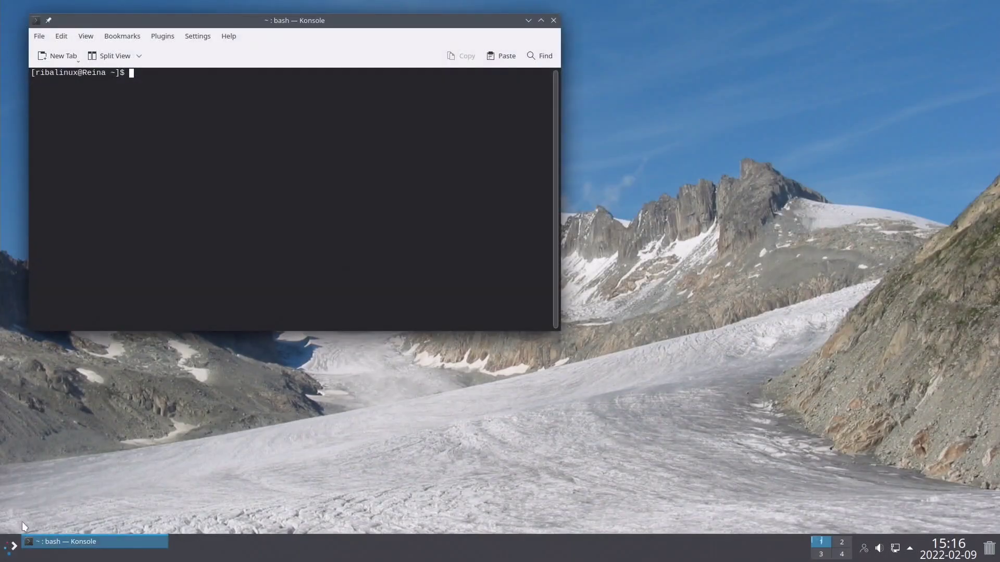
pyautogui.click(11, 547)
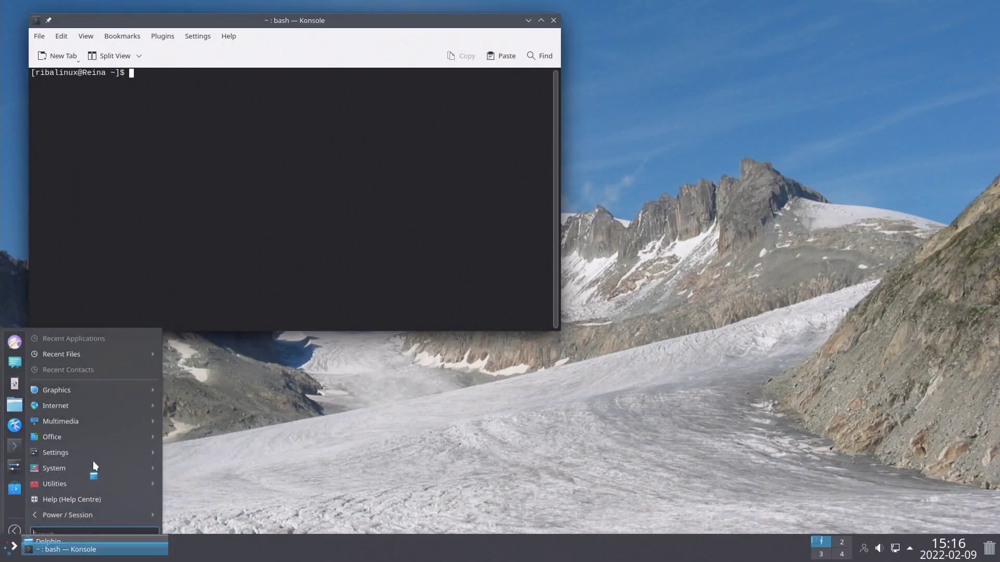
# Step: Switch between the open windows and tile Konsole on the desktop's left half and Dolphin on its right half
pyautogui.hotkey('alt', 'Tab')
pyautogui.hotkey('alt', 'Tab')
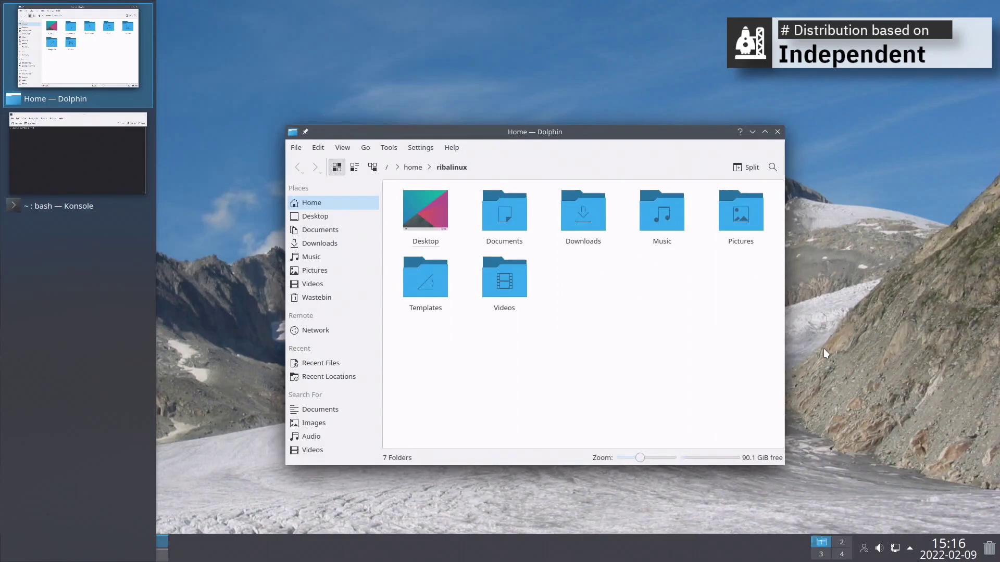
pyautogui.hotkey('alt', 'Tab')
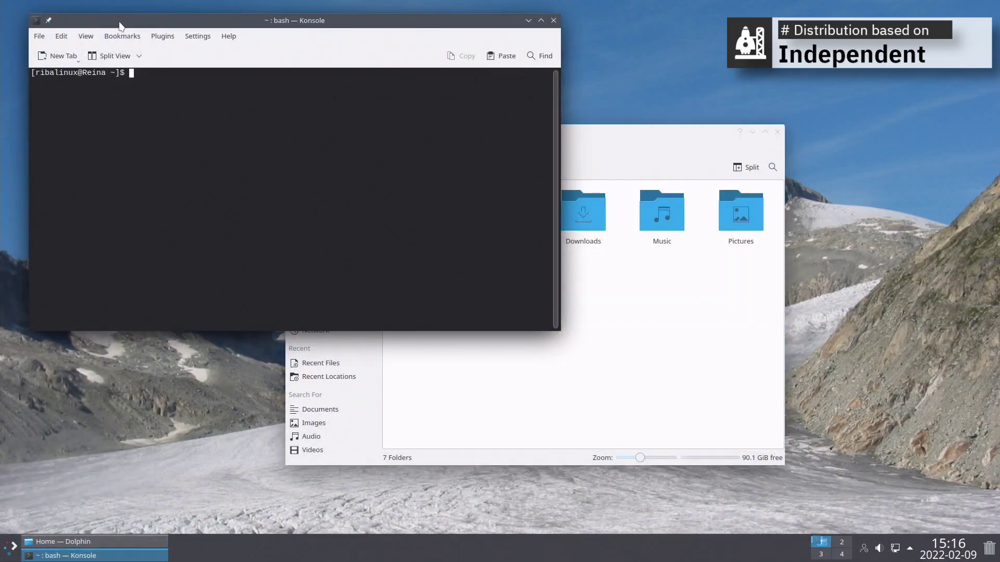
pyautogui.press('super+Left')
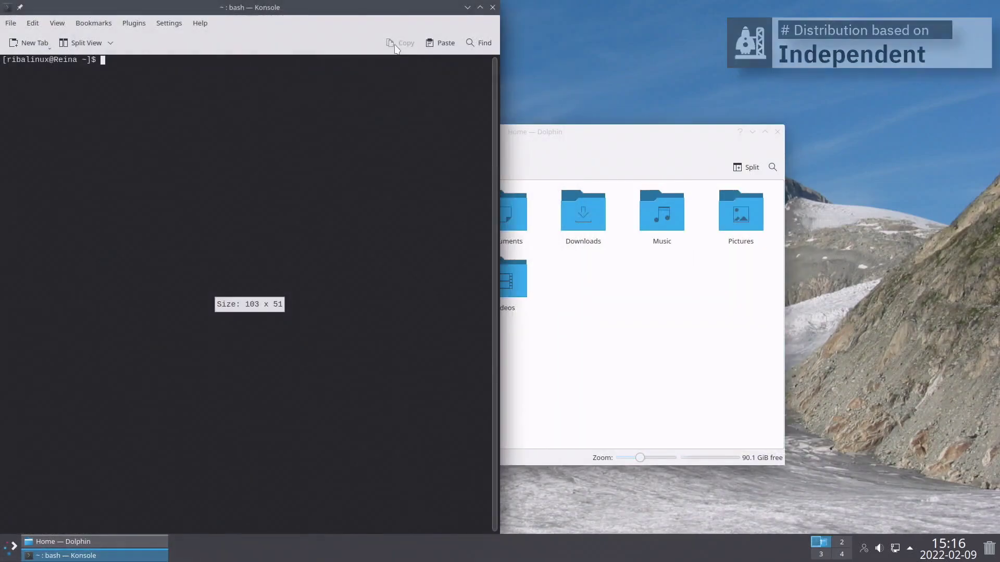
pyautogui.click(577, 135)
pyautogui.moveTo(611, 132); pyautogui.dragTo(971, 210)
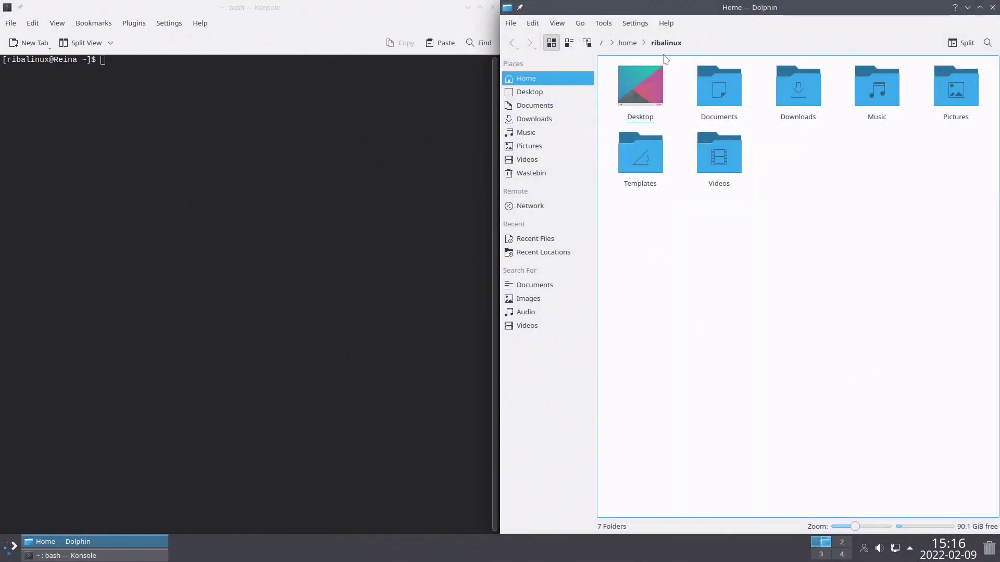
# Step: Release both windows from their tiled halves, close Konsole and move Dolphin toward the desktop's upper-left area
pyautogui.moveTo(792, 6); pyautogui.dragTo(529, 155)
pyautogui.moveTo(304, 12); pyautogui.dragTo(364, 70)
pyautogui.click(572, 72)
pyautogui.moveTo(586, 155); pyautogui.dragTo(441, 62)
# Step: Show and hide Dolphin's file search bar, and turn its split view on and off
pyautogui.hotkey('ctrl', 'f')
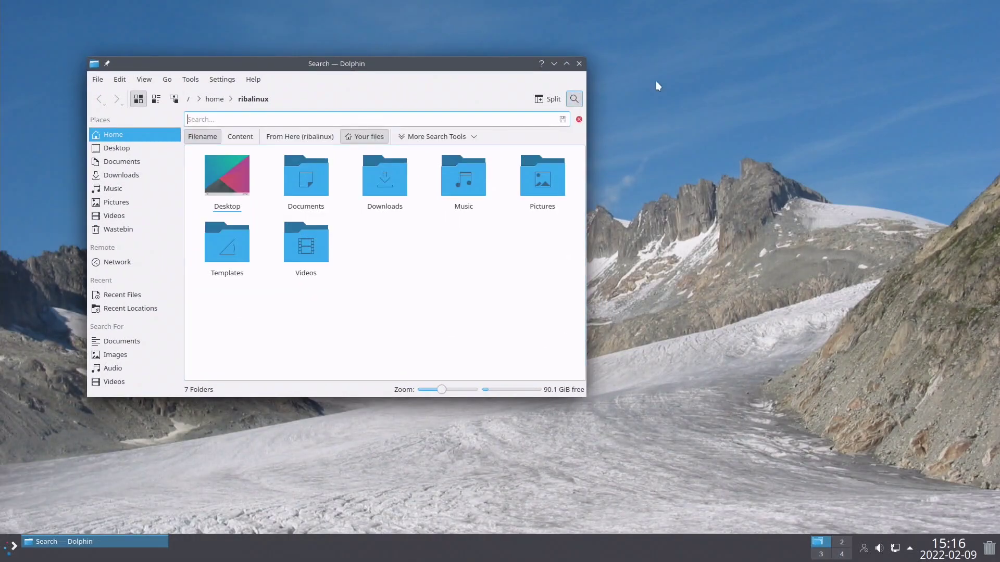
pyautogui.click(574, 99)
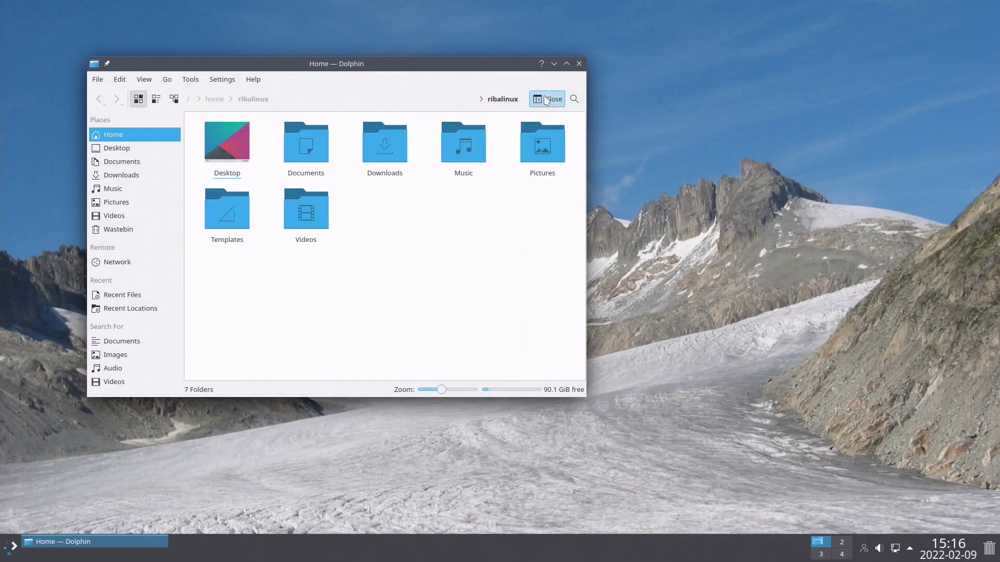
pyautogui.click(545, 97)
pyautogui.click(545, 98)
# Step: Switch Dolphin's location path to editable and back, and cycle the folder view through Details, Compact and Icons
pyautogui.click(290, 99)
pyautogui.click(519, 98)
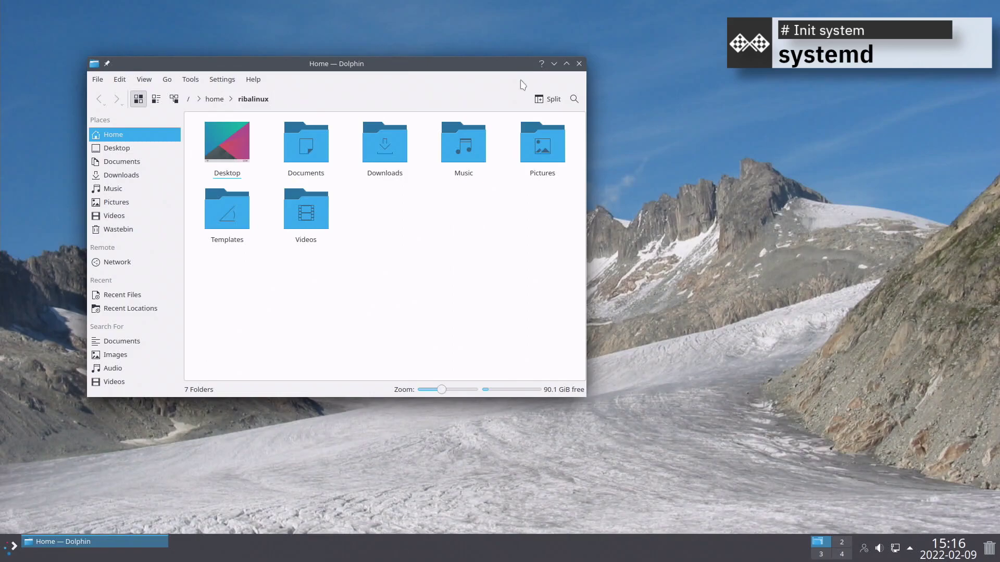
pyautogui.click(174, 99)
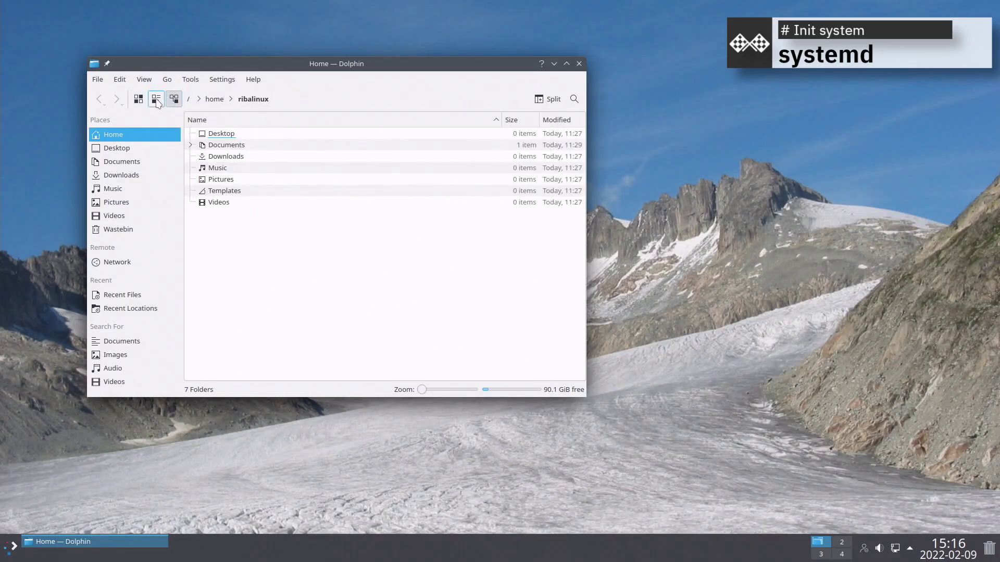
pyautogui.click(157, 101)
pyautogui.click(138, 99)
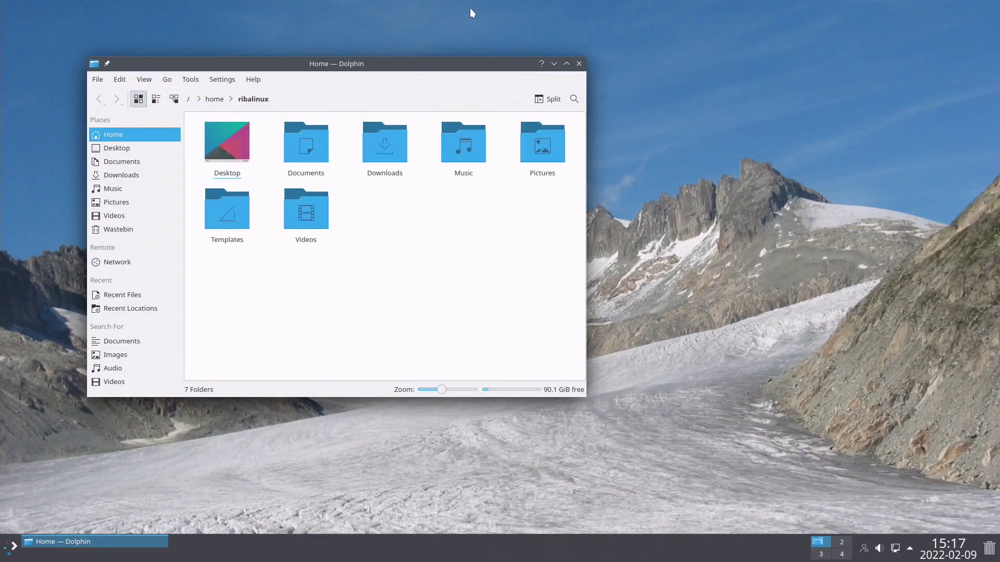
# Step: Maximize the Dolphin window, restore its size, minimize it and bring it back
pyautogui.click(567, 60)
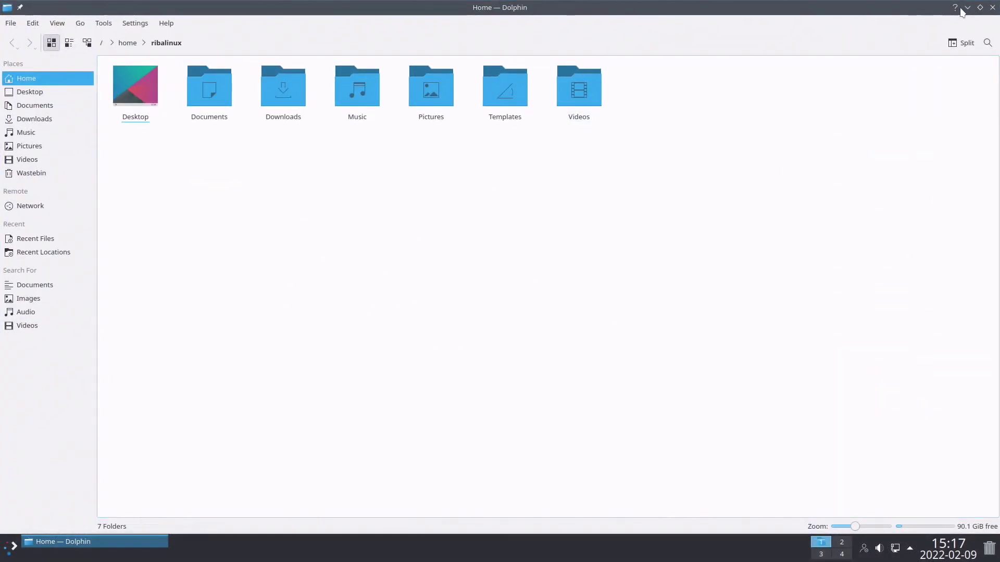
pyautogui.click(983, 16)
pyautogui.click(553, 63)
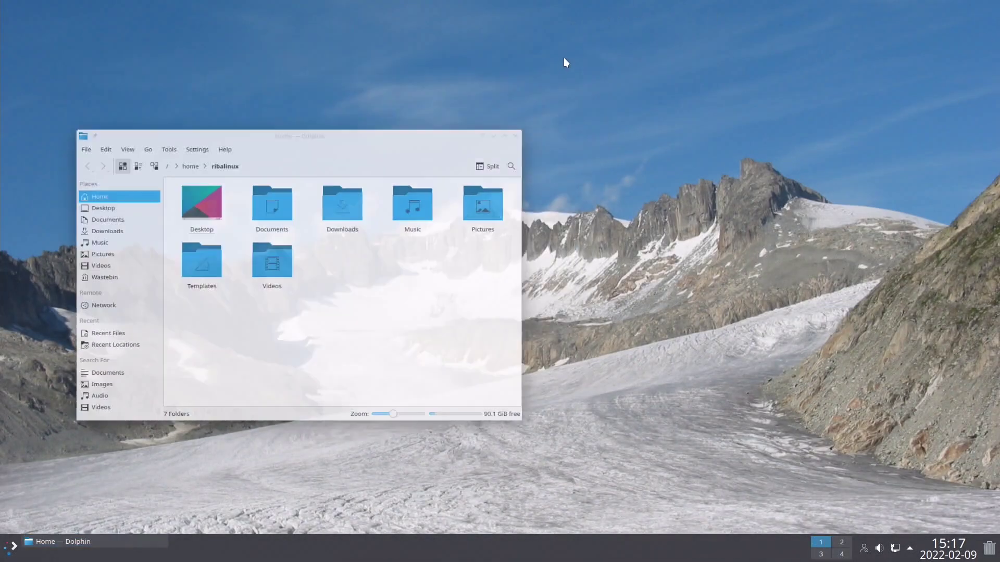
pyautogui.click(154, 539)
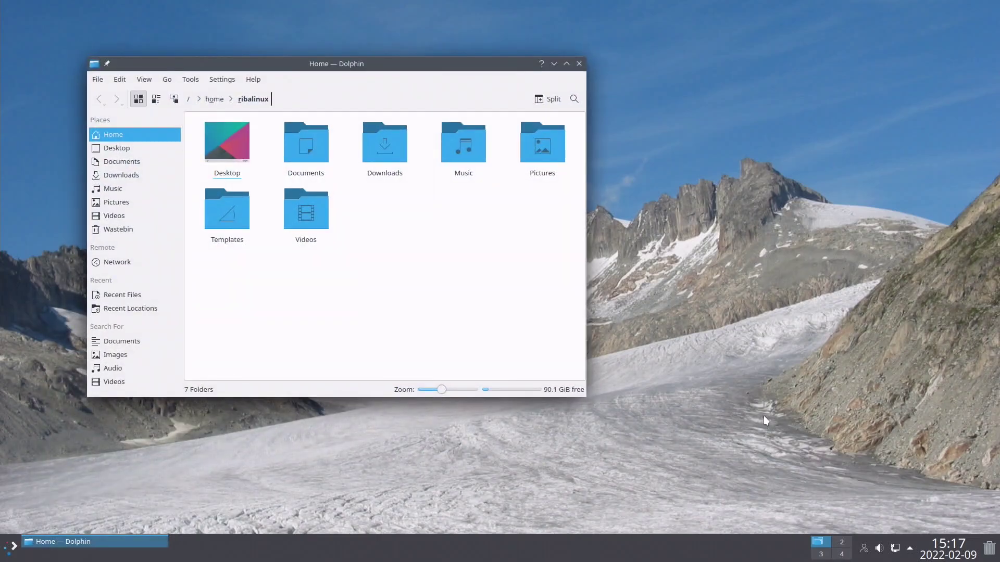
# Step: Visit virtual desktop 2 and return to virtual desktop 1
pyautogui.click(842, 543)
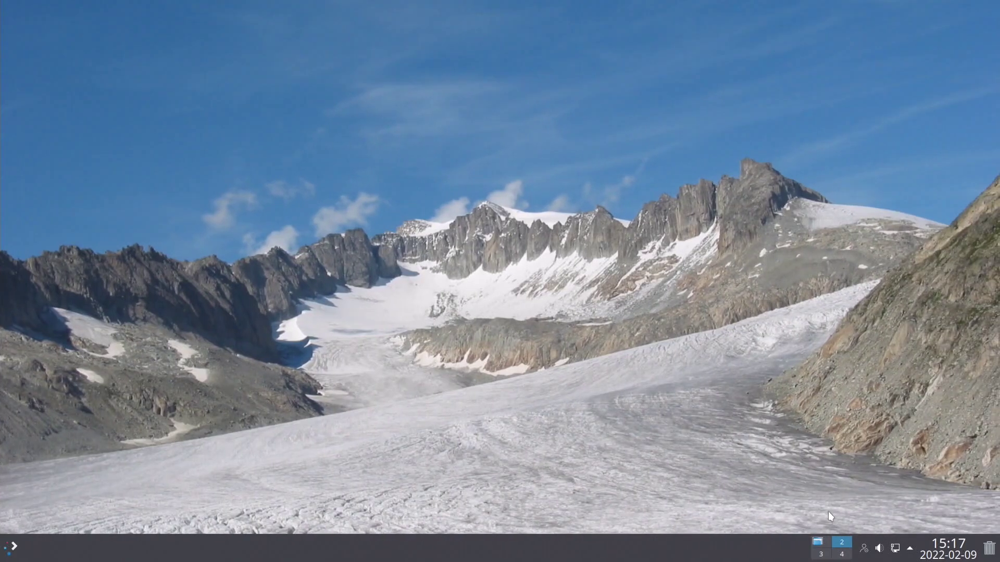
pyautogui.click(821, 542)
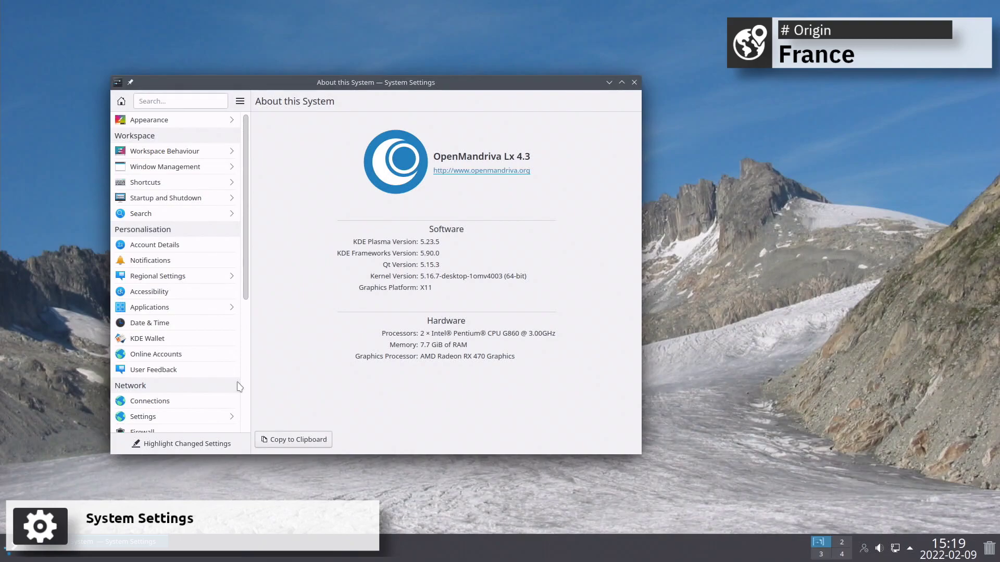
# Step: Browse the settings categories in System Settings
pyautogui.scroll(-8, 239, 386)
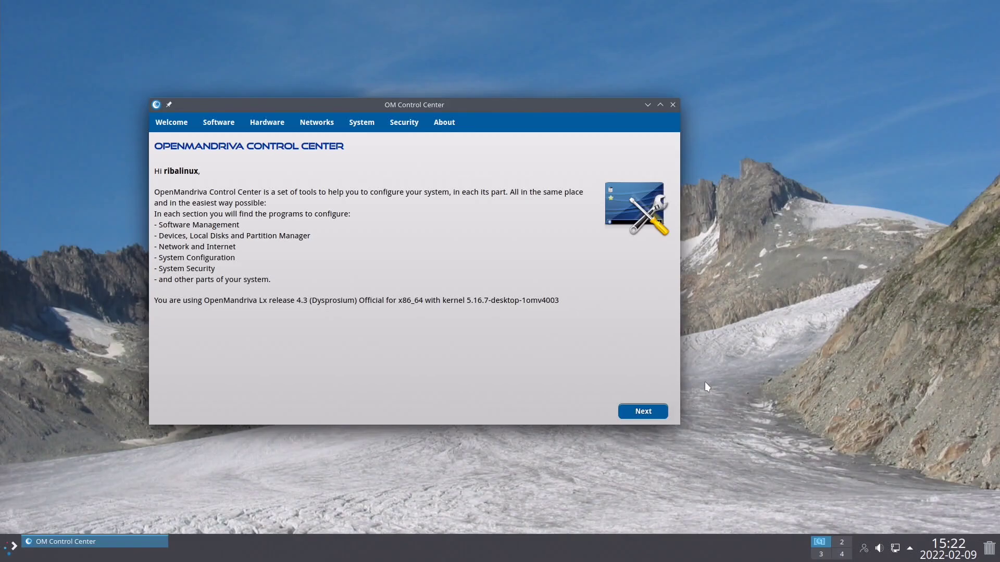
# Step: Page through the OM Control Center sections from Welcome through Software, Hardware, Networks, System and Security
pyautogui.click(652, 412)
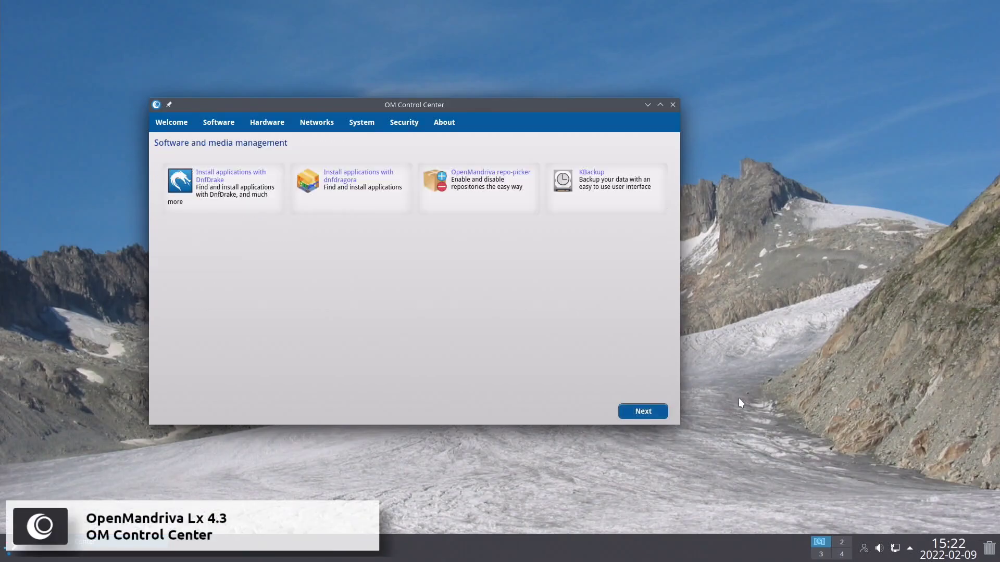
pyautogui.click(655, 413)
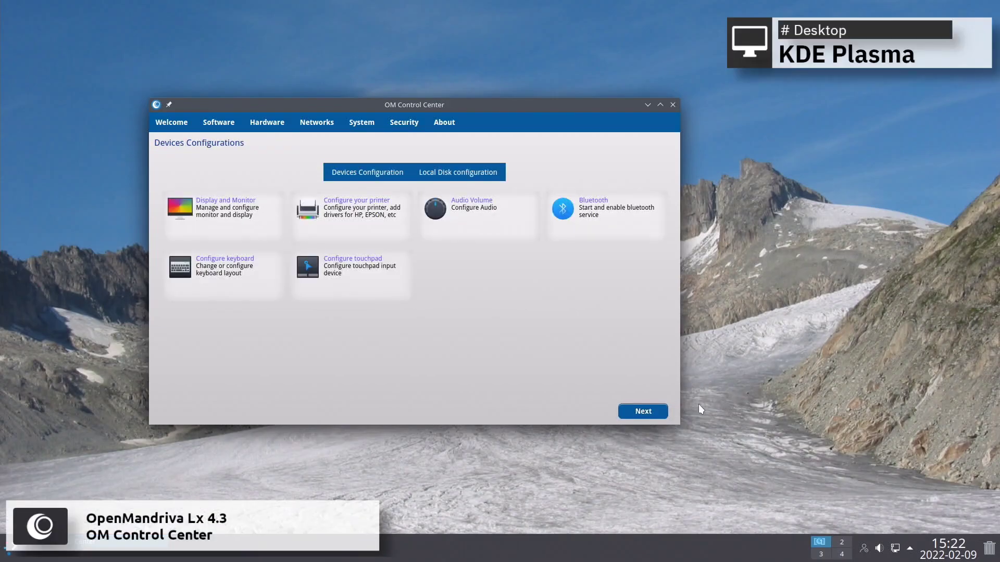
pyautogui.click(646, 411)
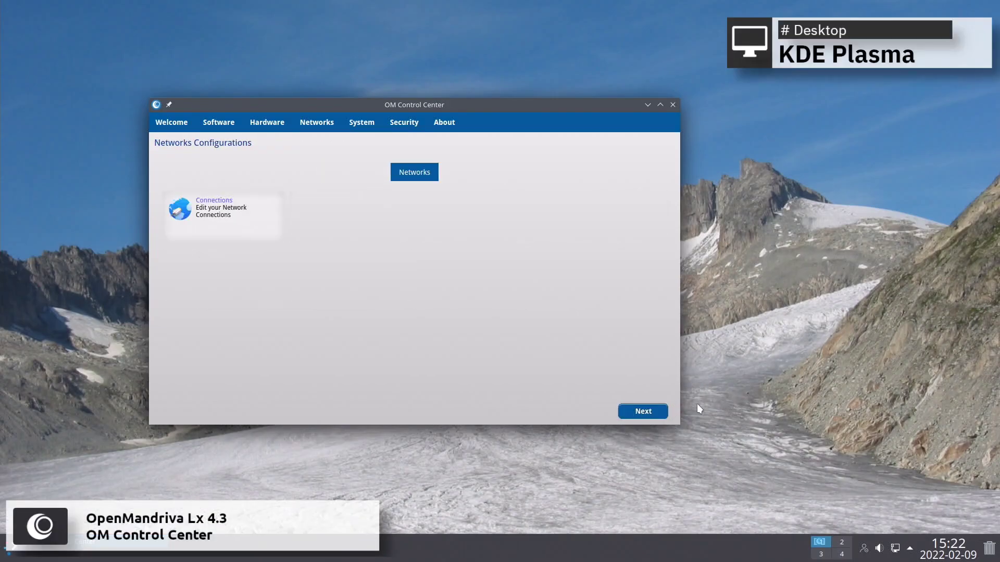
pyautogui.click(648, 413)
pyautogui.click(651, 411)
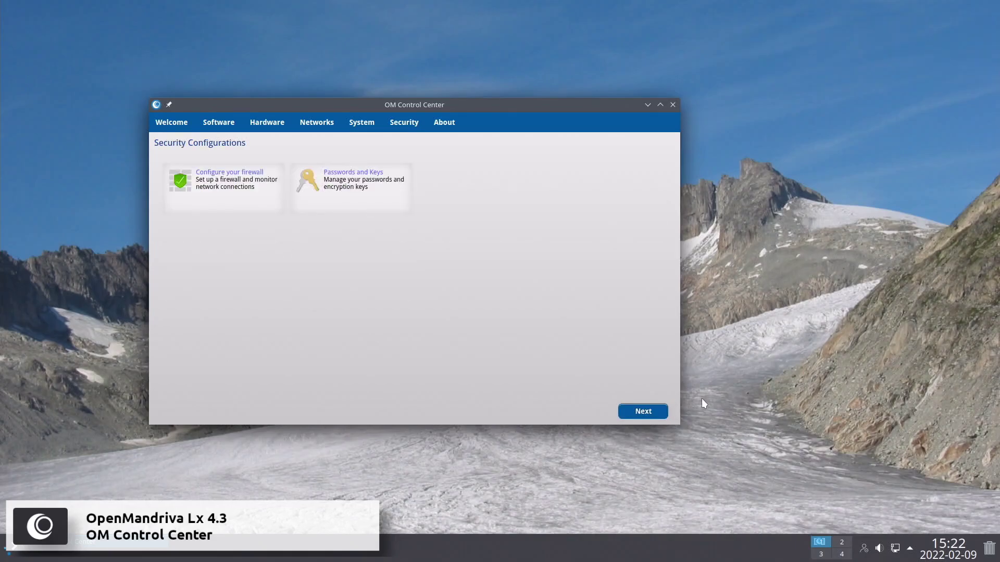
pyautogui.click(658, 412)
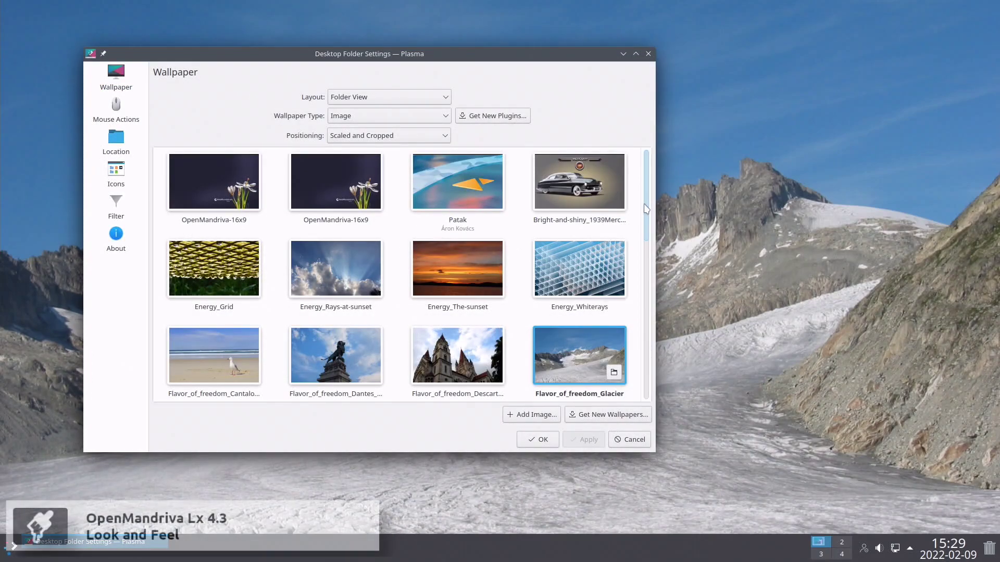
# Step: Browse the available wallpapers and the Mouse Actions, Location, Icons, Filter and About pages of the desktop folder settings
pyautogui.scroll(-10, 645, 208)
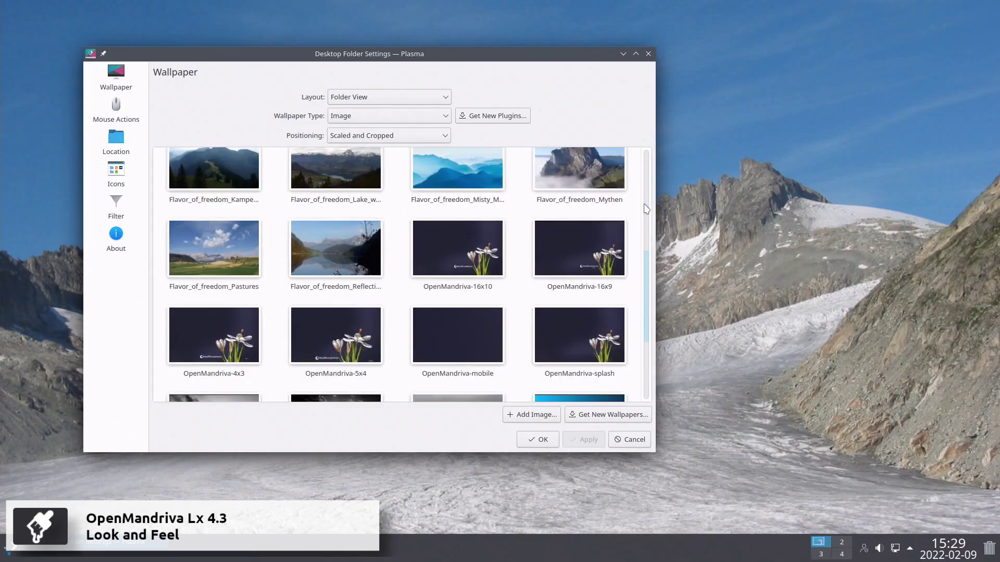
pyautogui.scroll(-2, 646, 209)
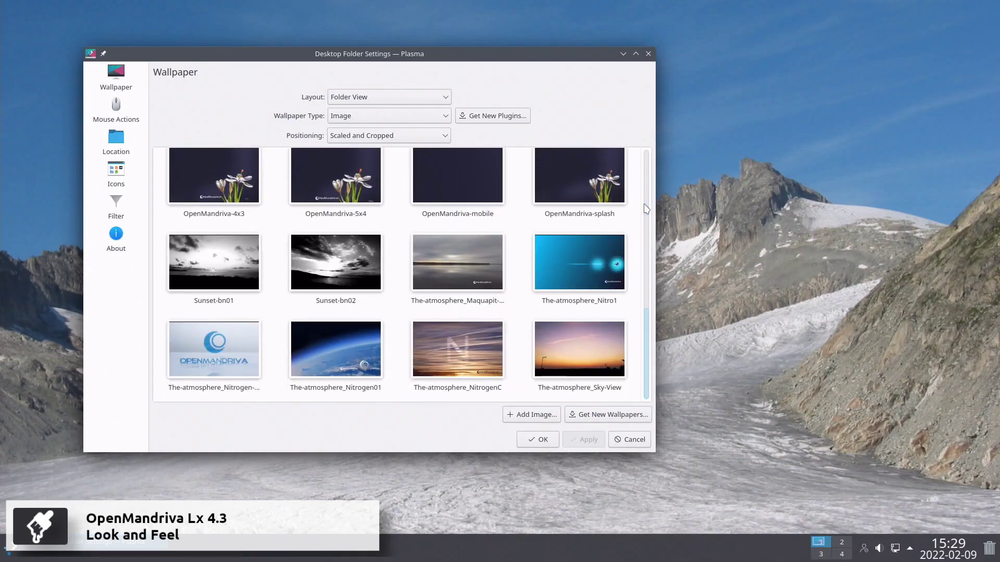
pyautogui.click(115, 110)
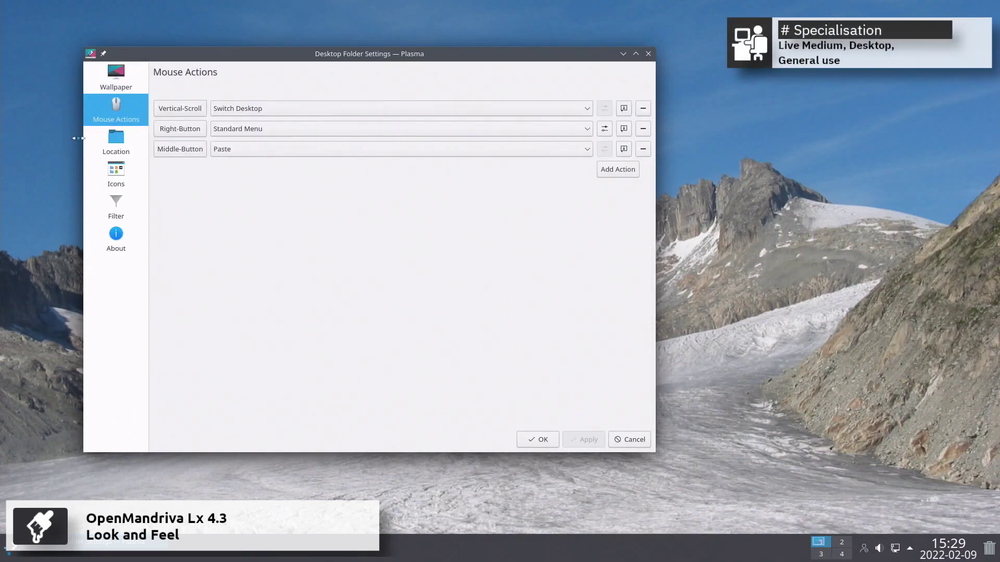
pyautogui.click(116, 139)
pyautogui.click(115, 174)
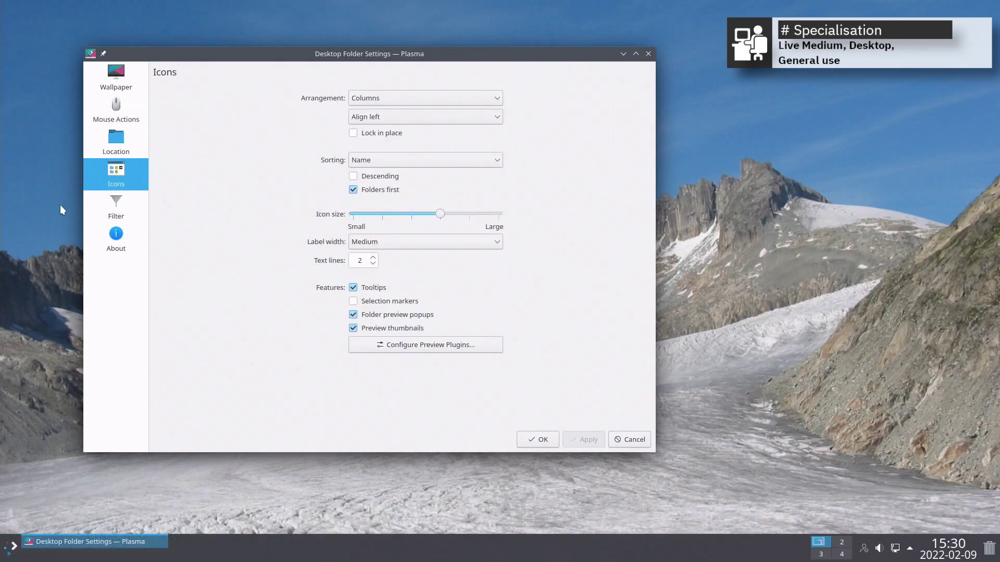
pyautogui.click(89, 205)
pyautogui.click(90, 235)
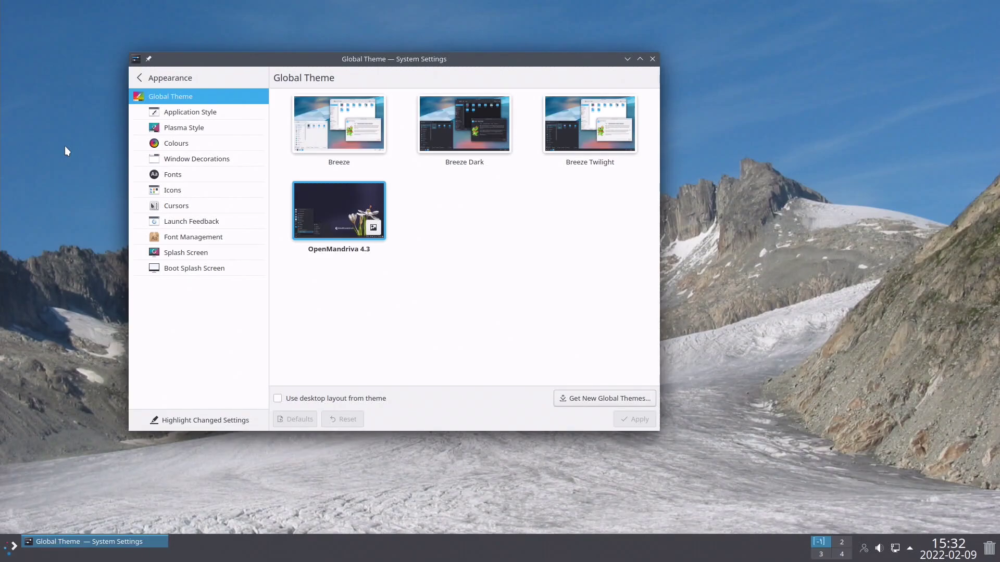
# Step: Page through the Appearance settings from Application Style to Boot Splash Screen, including colours, window decorations, fonts, icons and cursors
pyautogui.press('Down')
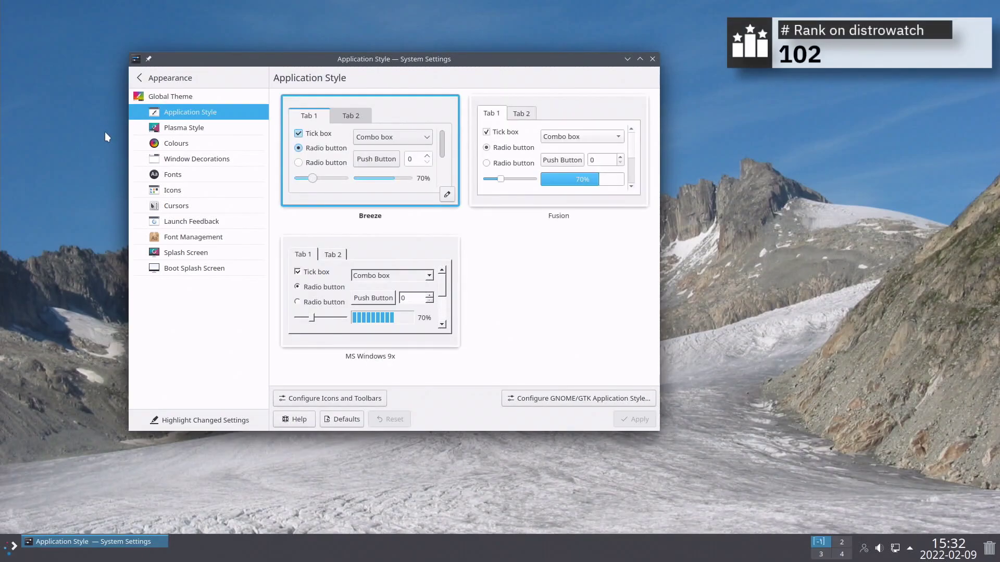
pyautogui.press('Down')
pyautogui.press('Down')
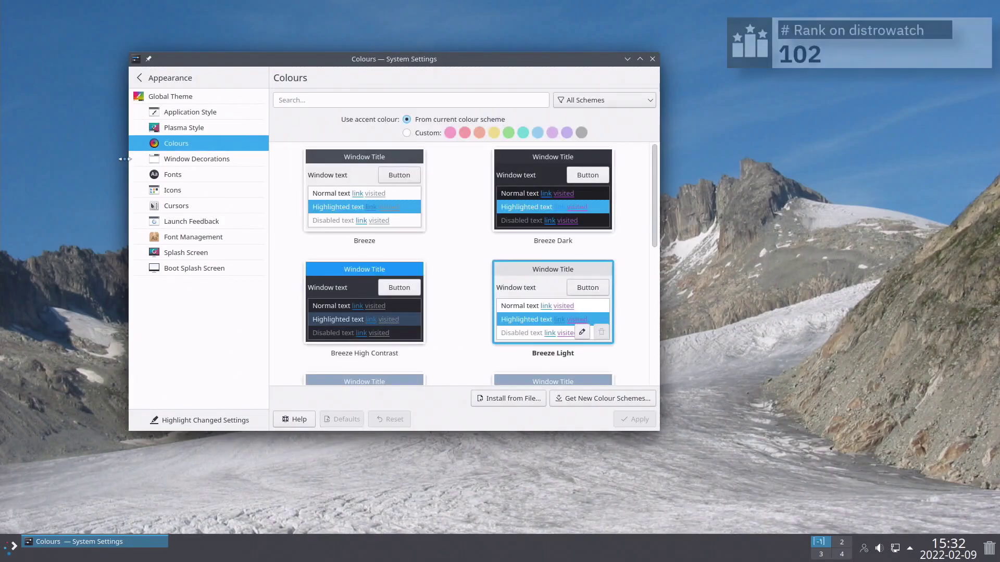
pyautogui.press('Down')
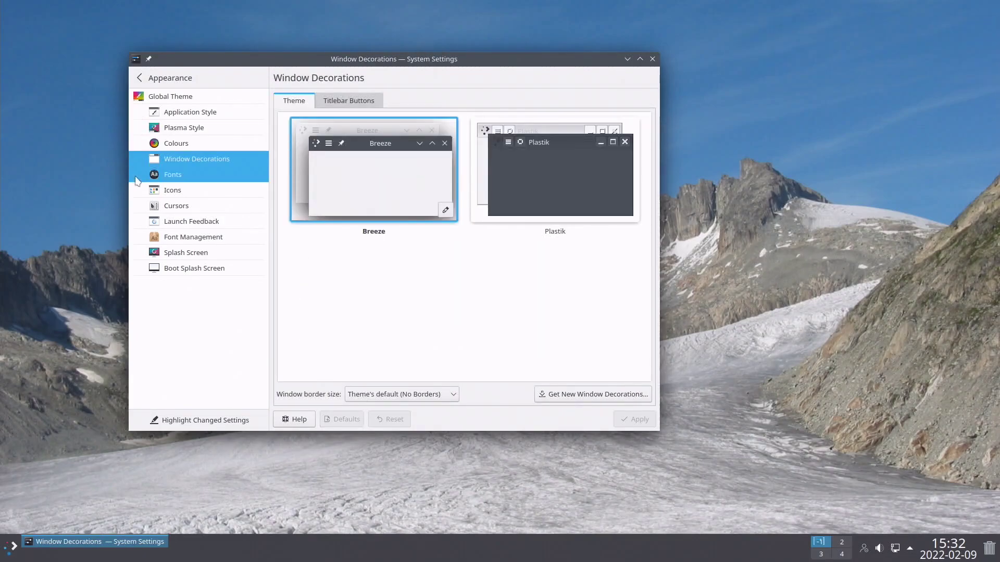
pyautogui.press('Down')
pyautogui.press('Down')
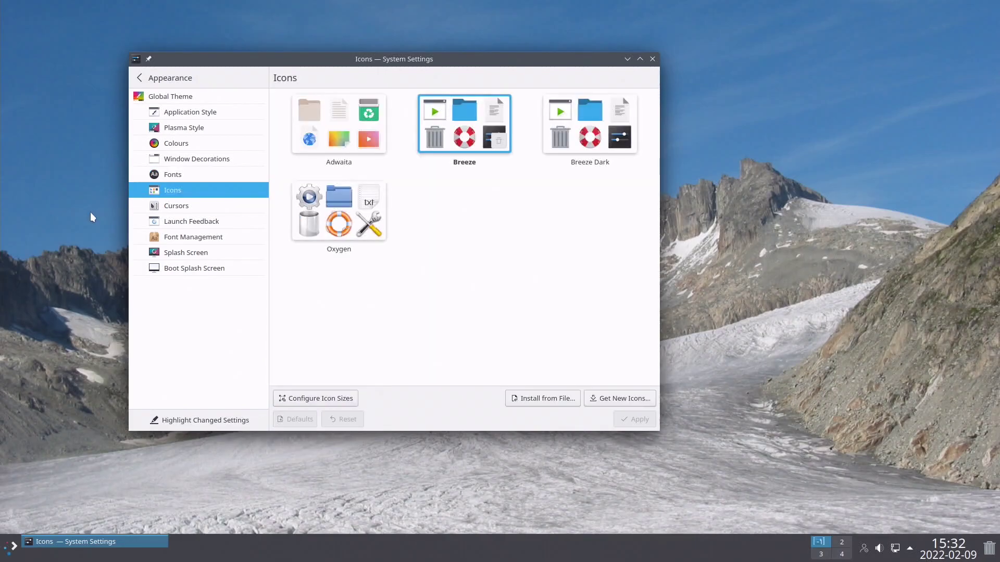
pyautogui.press('Down')
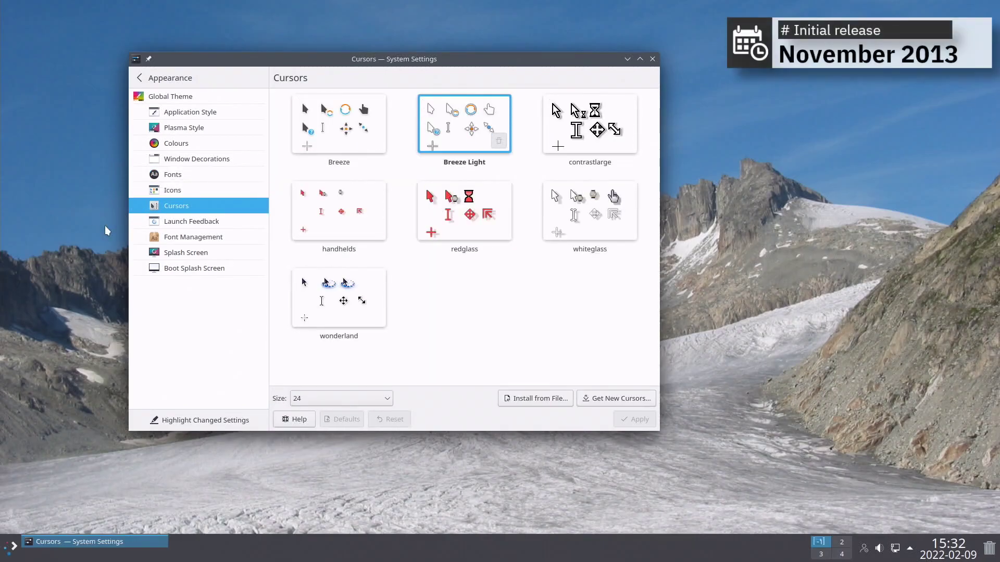
pyautogui.press('Down')
pyautogui.press('Down')
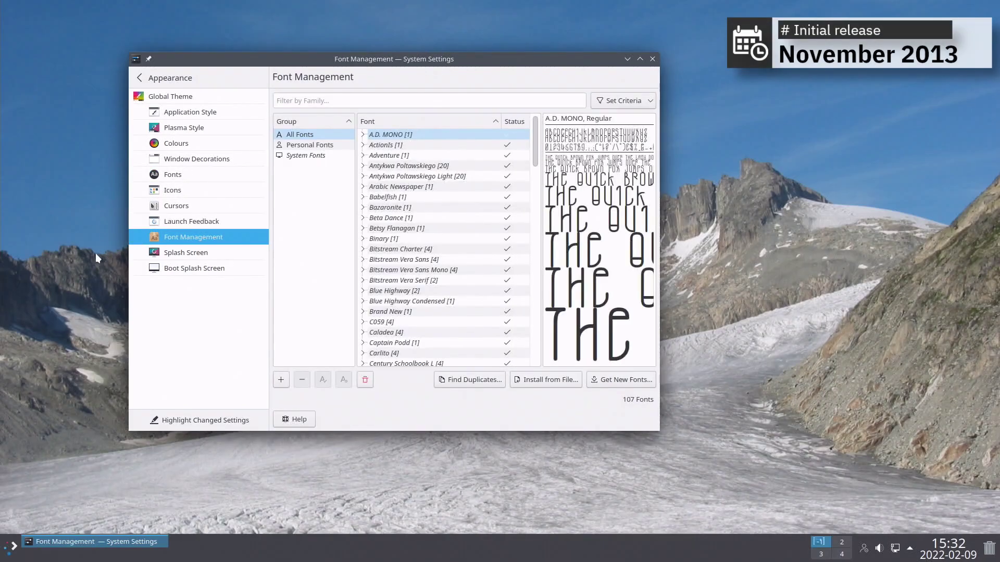
pyautogui.press('Down')
pyautogui.press('Down')
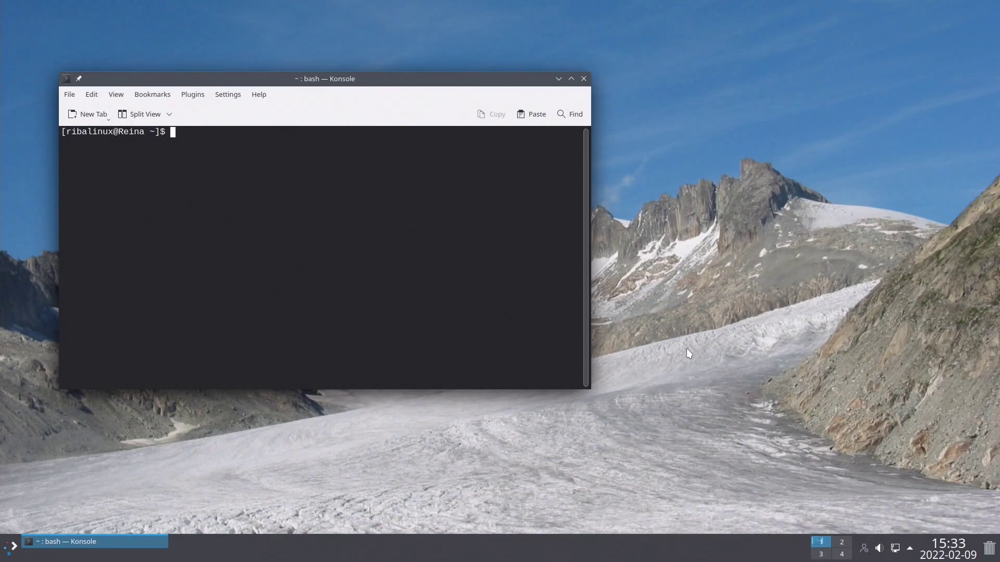
# Step: Install the lynx package with "sudo dnf install lynx", answer y to the confirmation, and clear the terminal
pyautogui.write('sudo ')
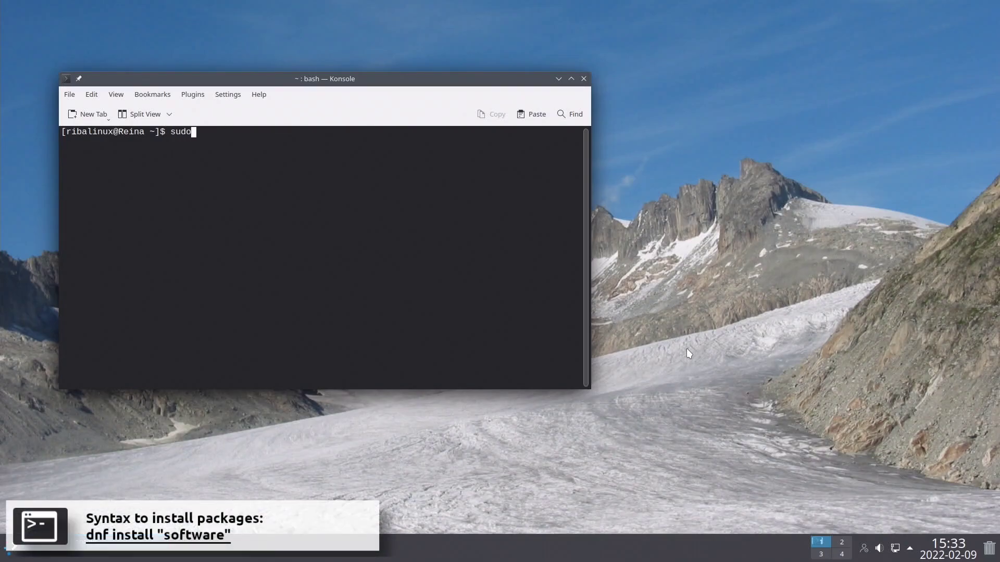
pyautogui.write('dnf install lynx')
pyautogui.press('Return')
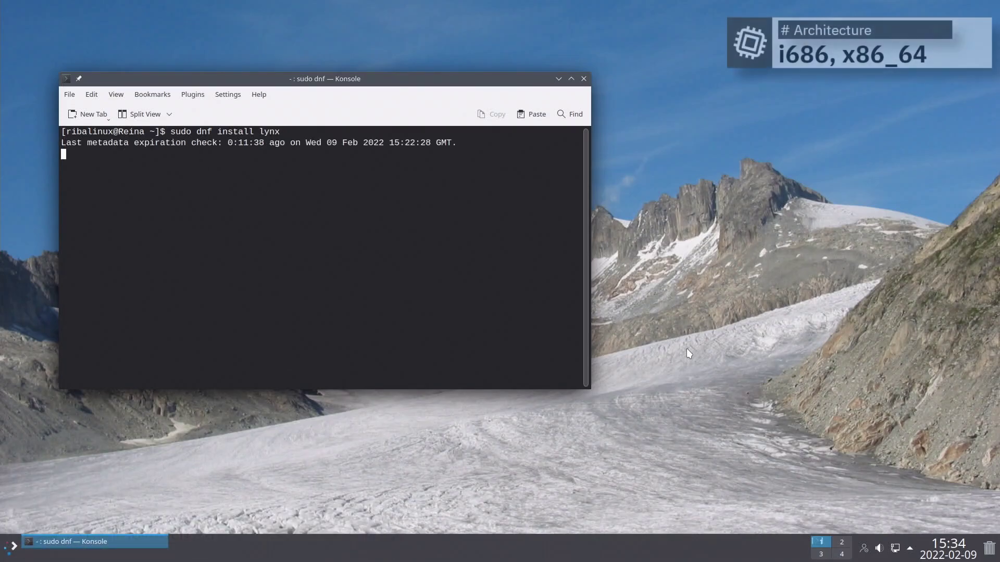
pyautogui.write('y')
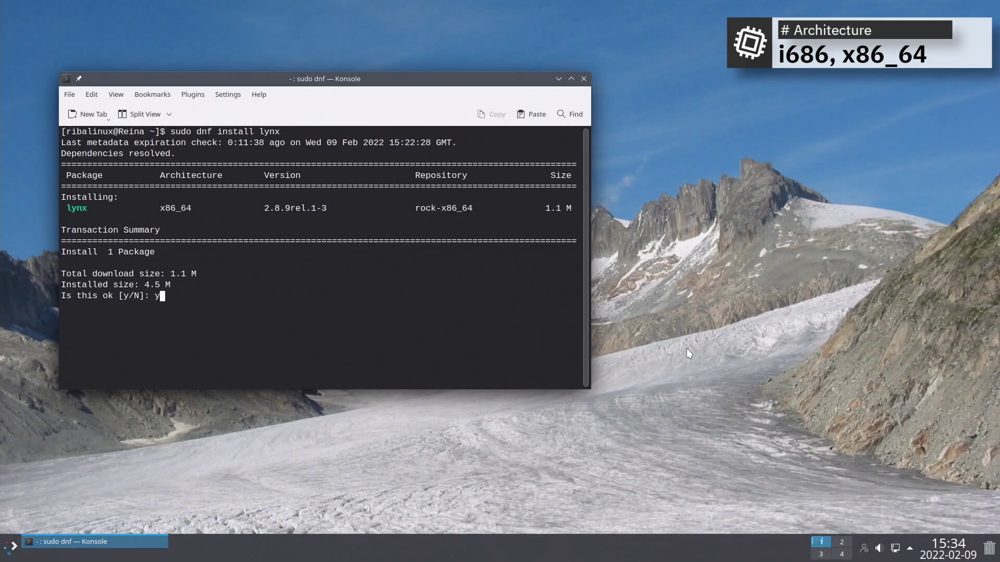
pyautogui.press('Return')
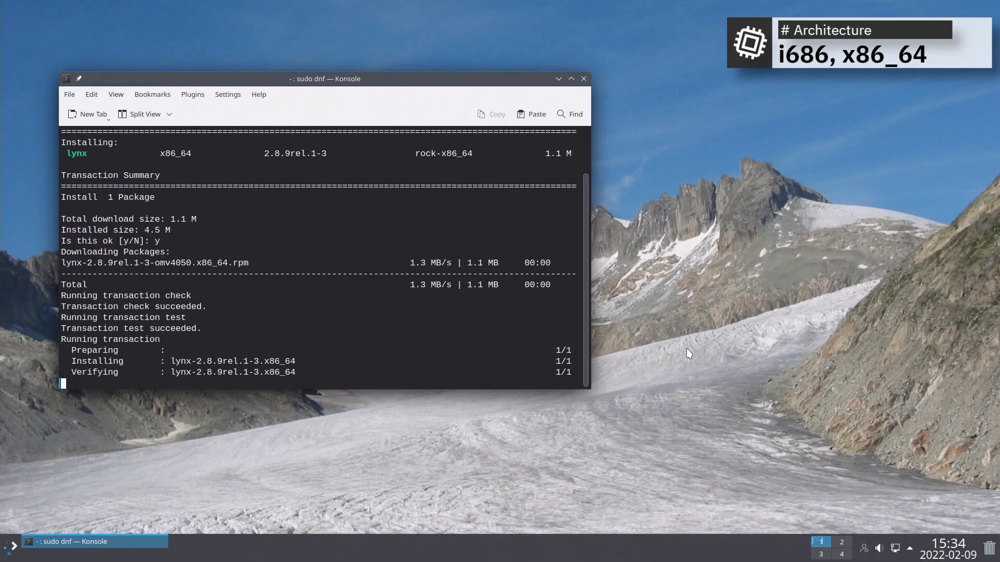
pyautogui.hotkey('ctrl', 'l')
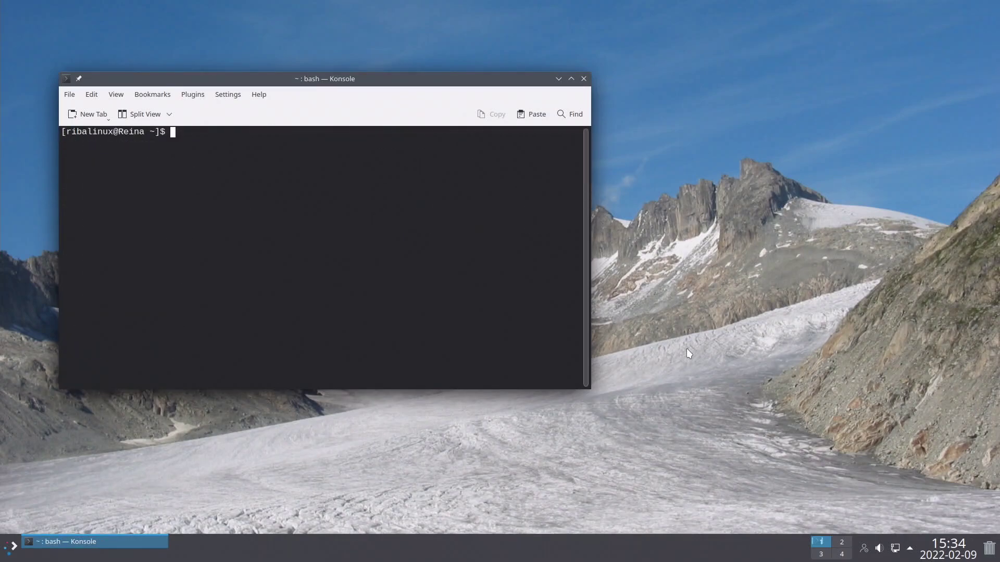
# Step: Print the kernel information with "uname -a" and close the terminal session
pyautogui.write('uname -a')
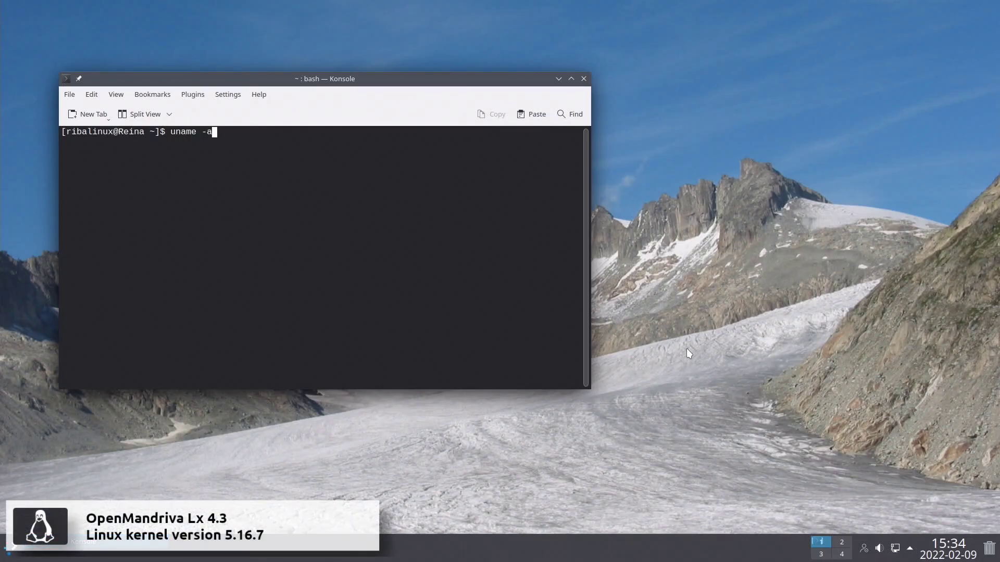
pyautogui.press('Return')
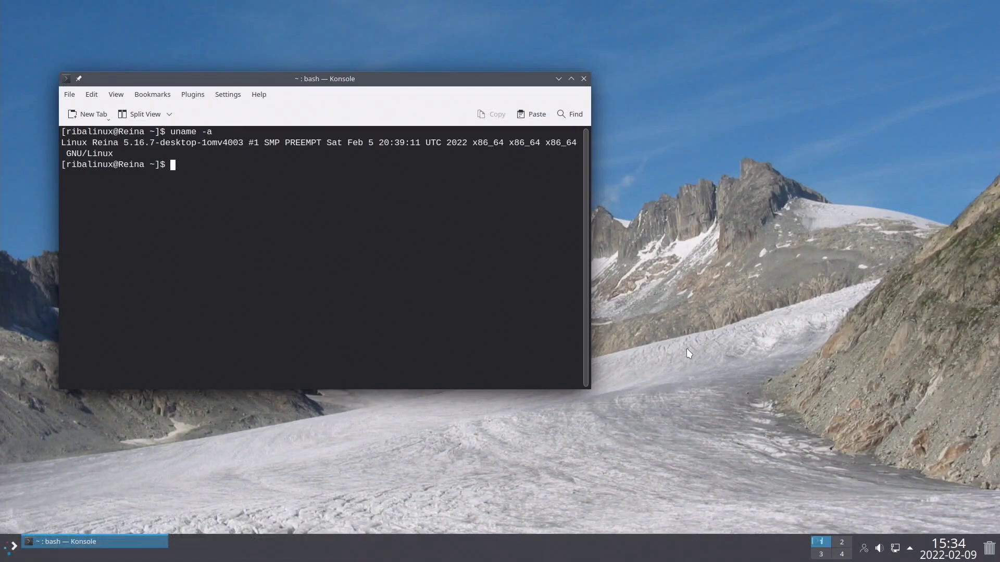
pyautogui.hotkey('ctrl', 'd')
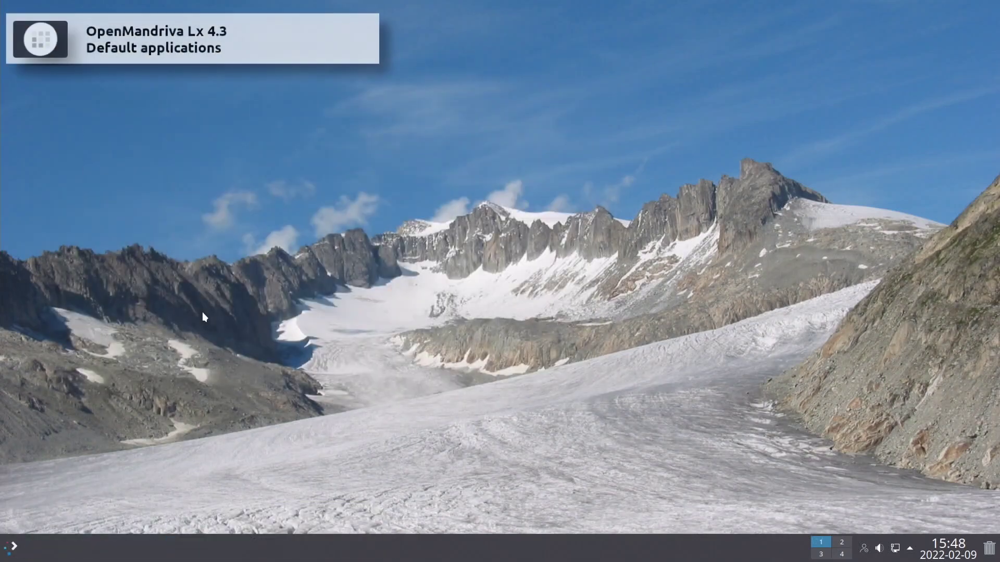
# Step: Show the Graphics applications, launch Krita and close it again
pyautogui.click(12, 548)
pyautogui.moveTo(154, 384)
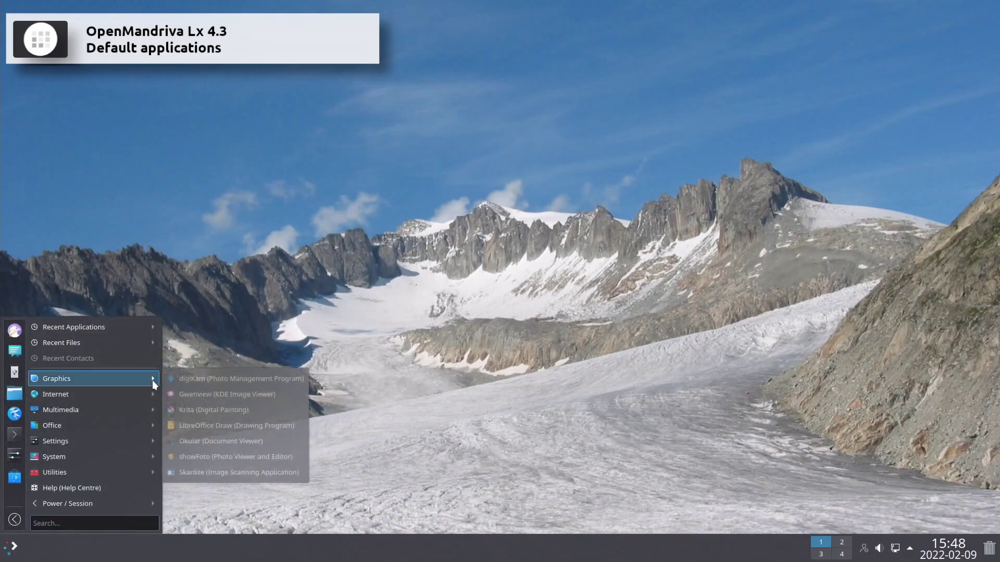
pyautogui.click(224, 410)
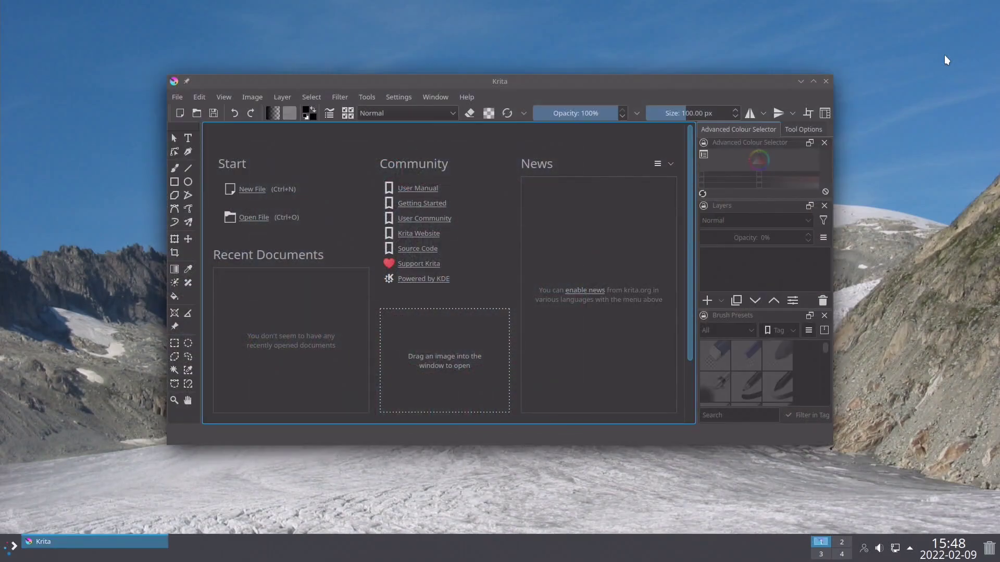
pyautogui.click(825, 82)
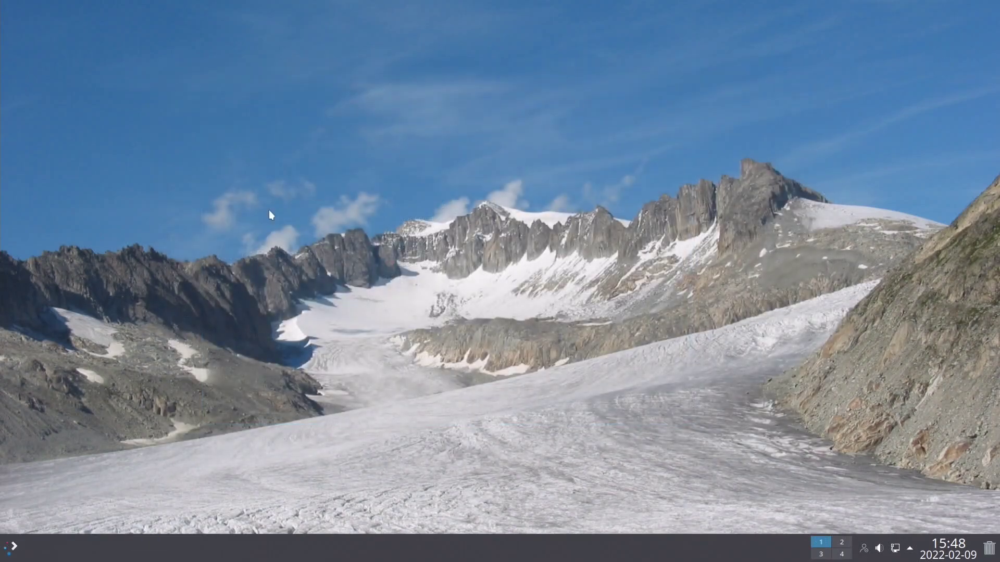
# Step: Show the Internet applications including the additional ones, launch the Falkon web browser and close it again
pyautogui.click(13, 548)
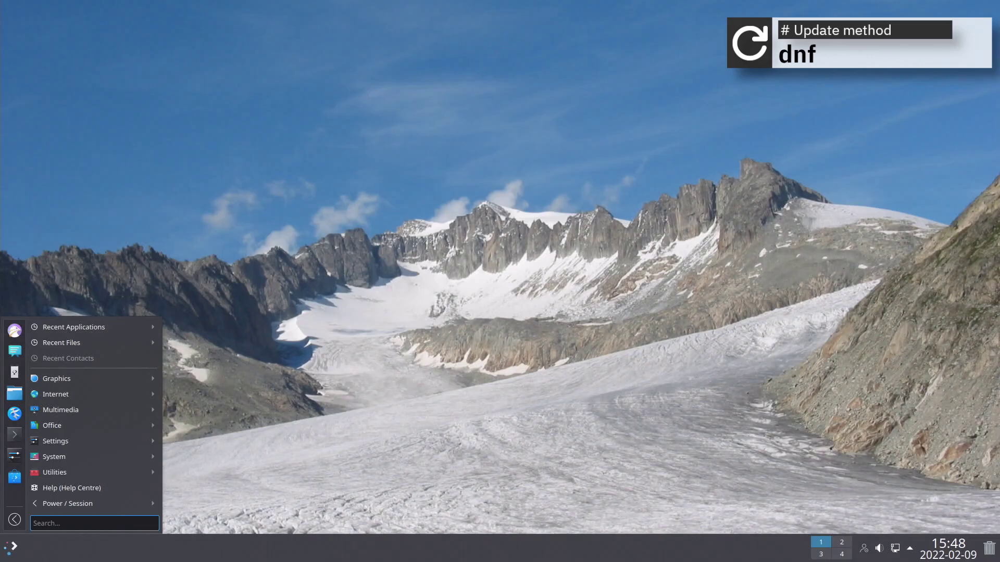
pyautogui.moveTo(143, 394)
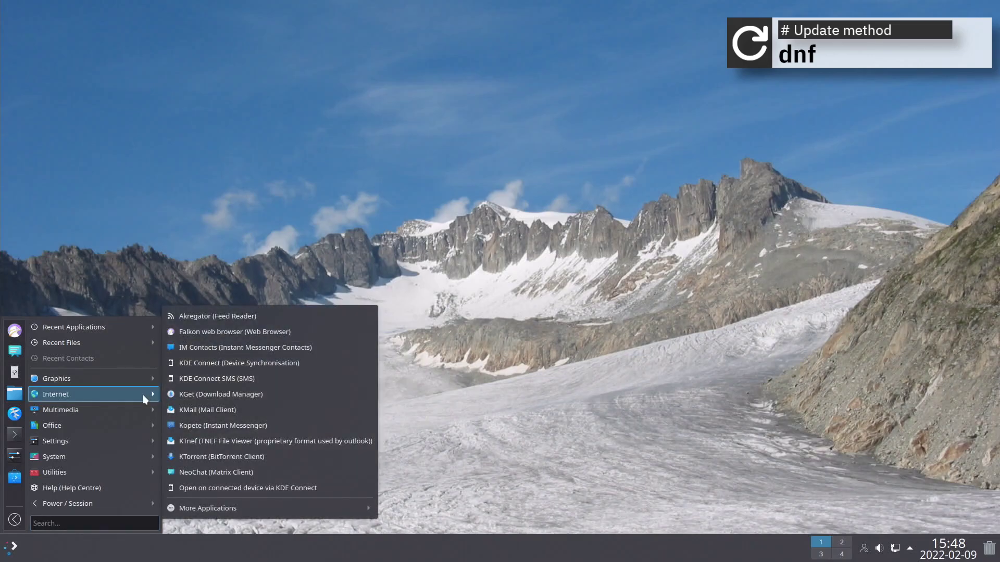
pyautogui.moveTo(227, 512)
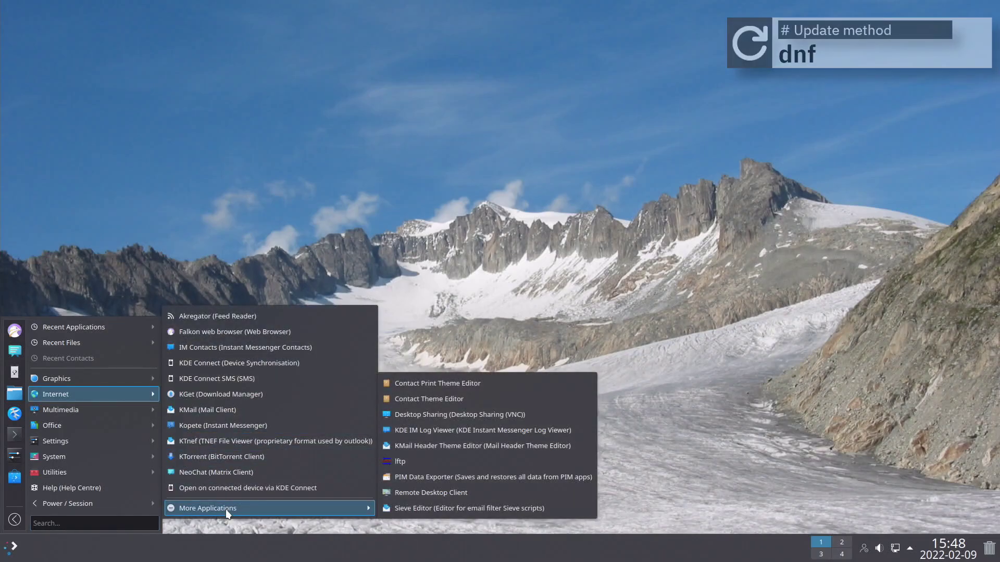
pyautogui.click(261, 333)
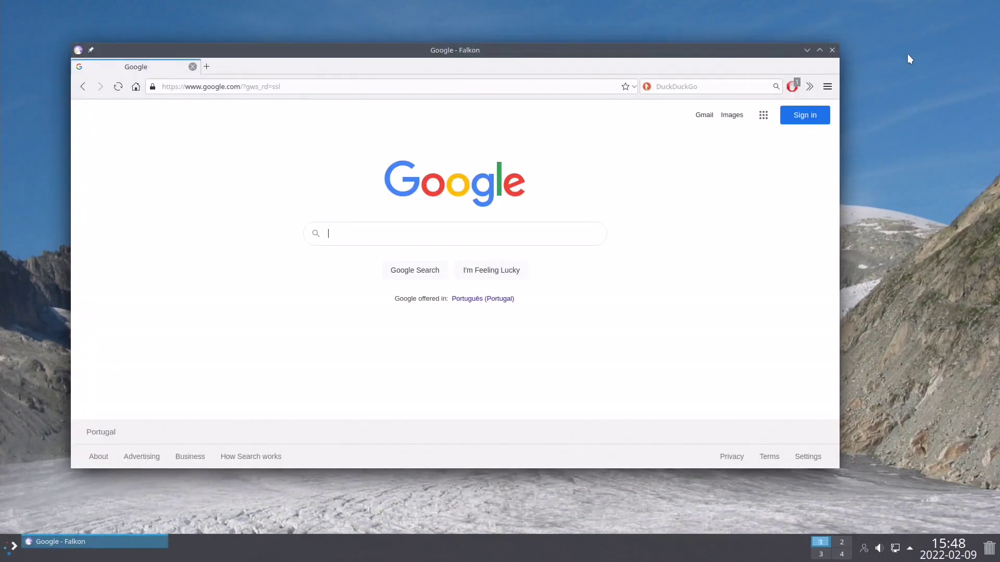
pyautogui.click(832, 50)
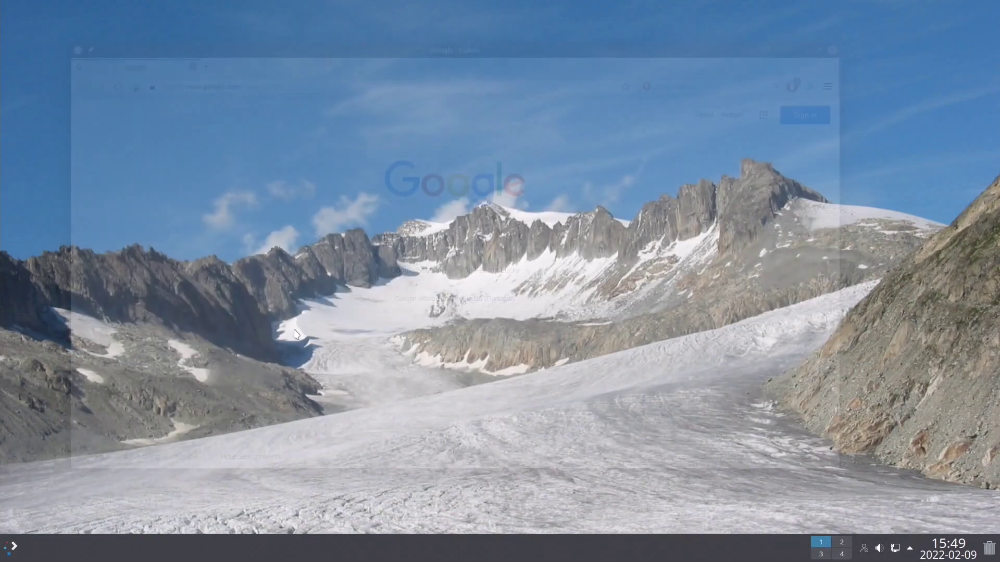
# Step: Show the Multimedia applications, launch VLC media player and close it again
pyautogui.click(13, 546)
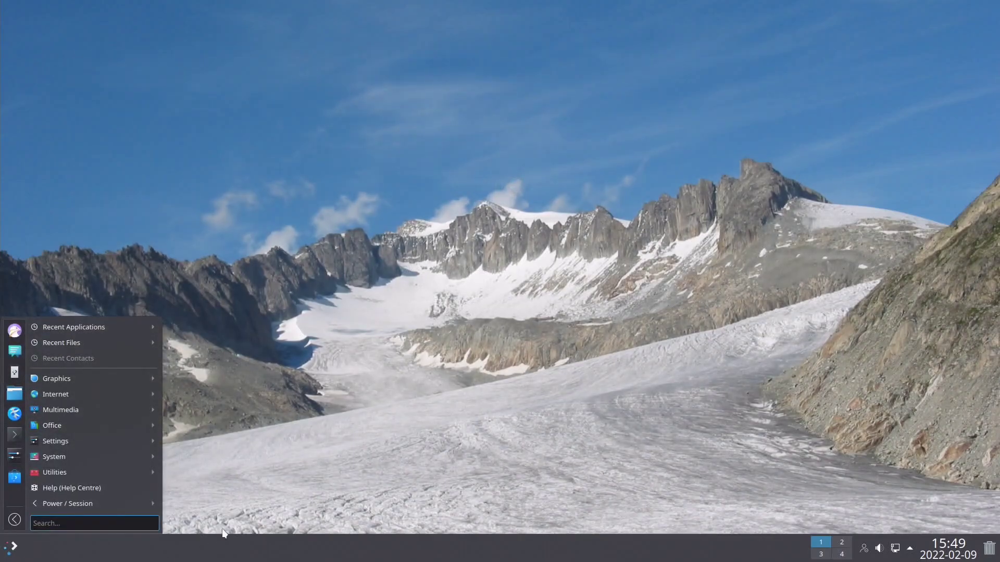
pyautogui.moveTo(151, 411)
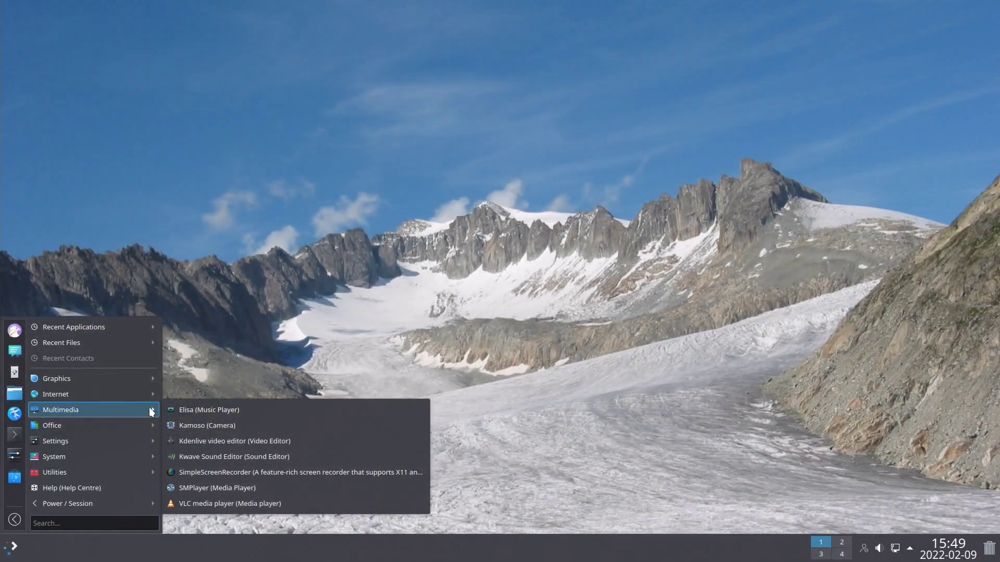
pyautogui.click(242, 503)
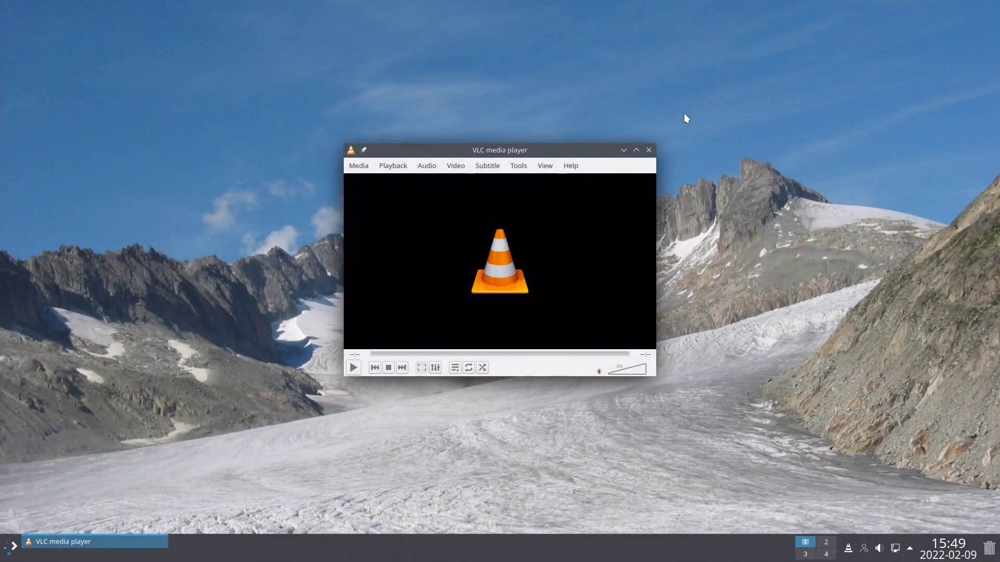
pyautogui.click(649, 150)
# Step: Show the Office applications including the additional ones, and launch LibreOffice Writer
pyautogui.click(12, 547)
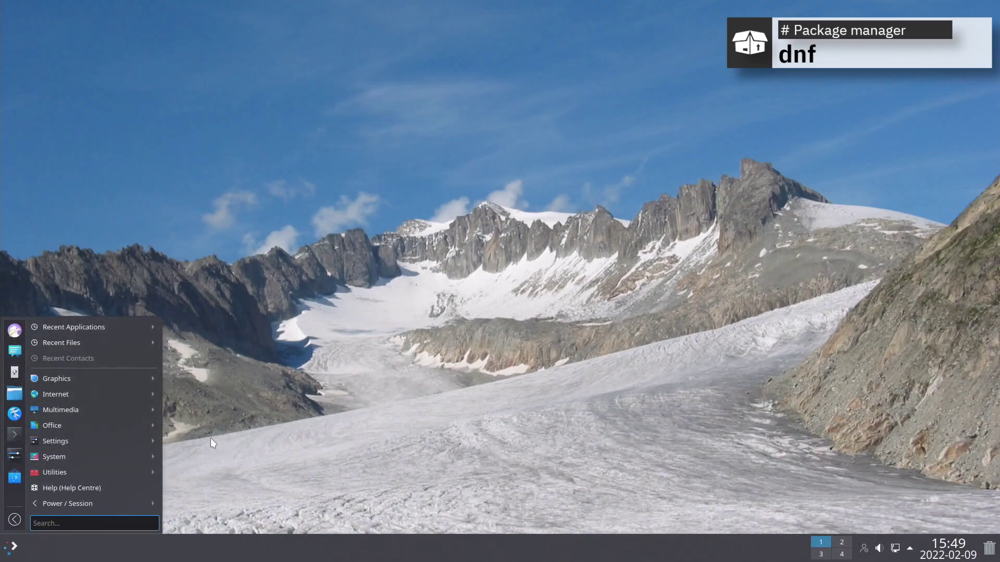
pyautogui.moveTo(139, 424)
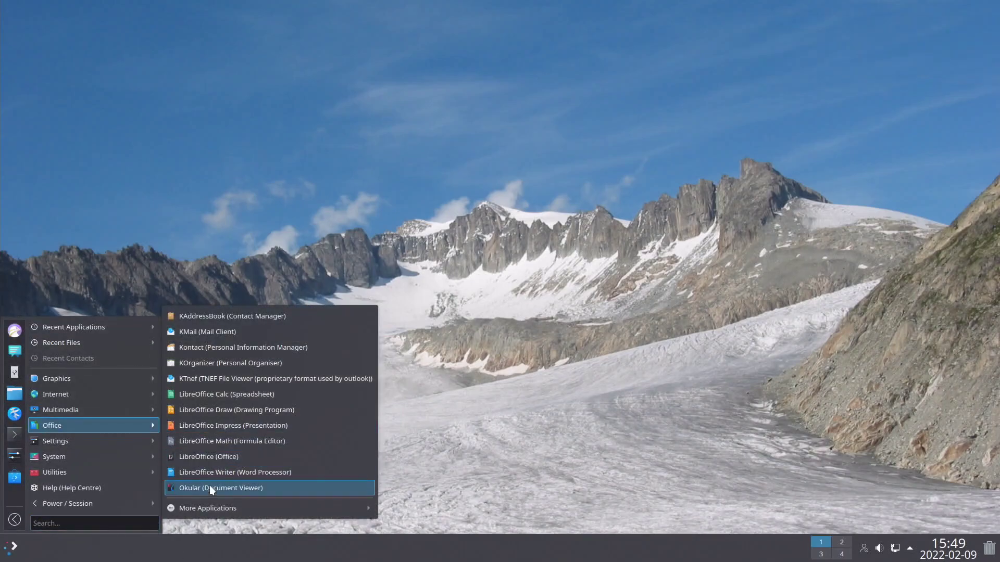
pyautogui.moveTo(209, 507)
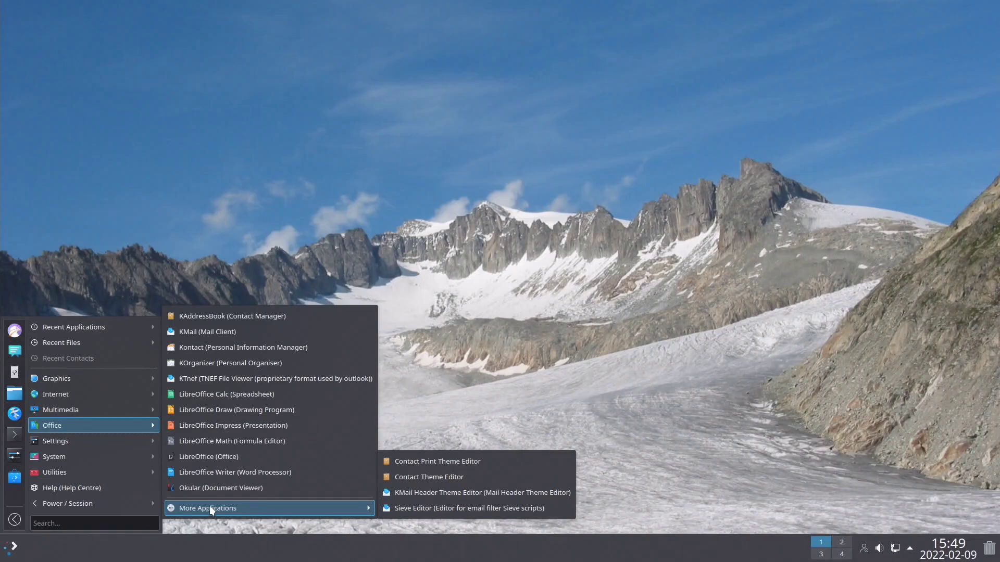
pyautogui.click(214, 472)
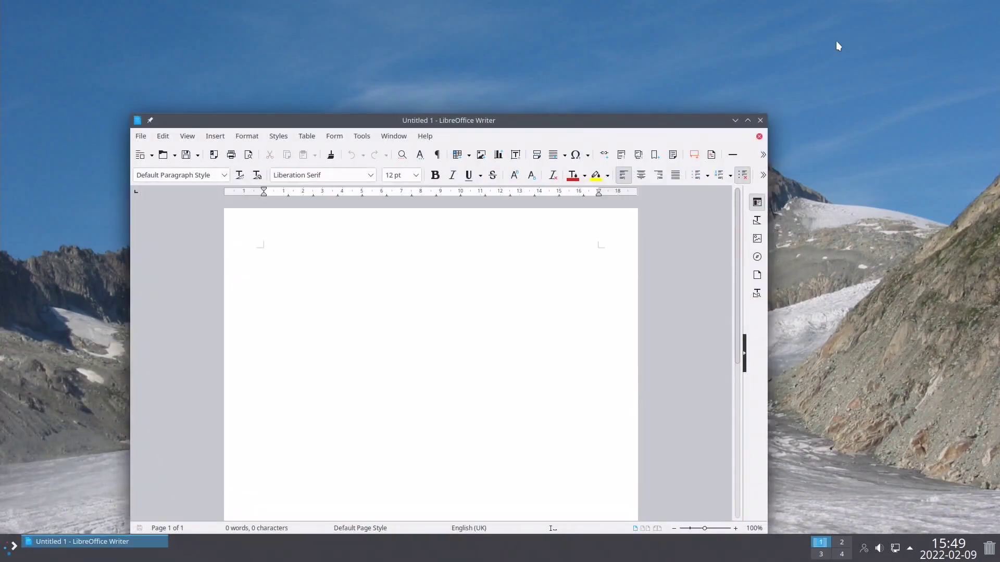
# Step: Close LibreOffice Writer, and launch the dnfdragora software manager from the Settings applications, move its window towards the desktop's centre and close it again
pyautogui.click(760, 120)
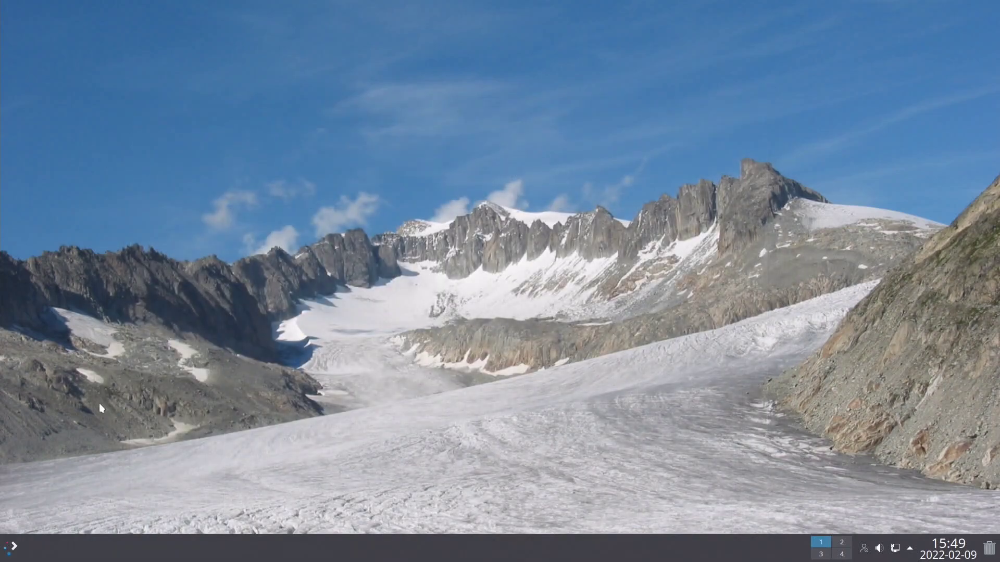
pyautogui.click(10, 549)
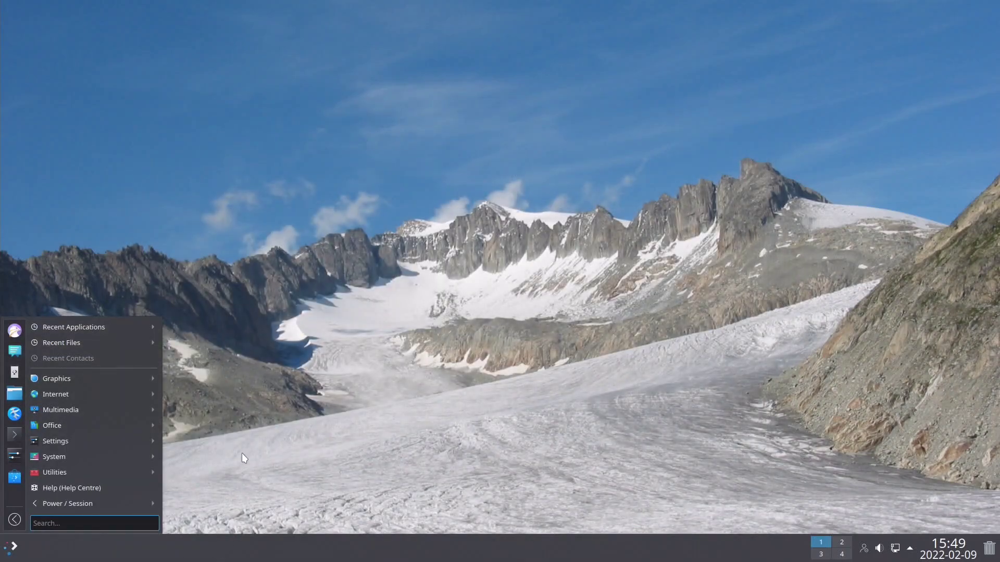
pyautogui.moveTo(139, 441)
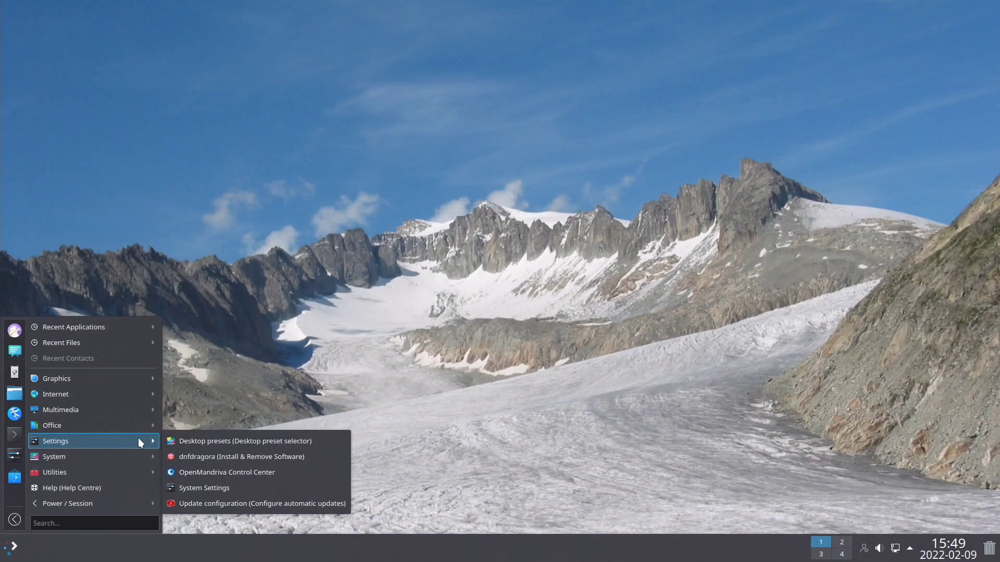
pyautogui.click(218, 456)
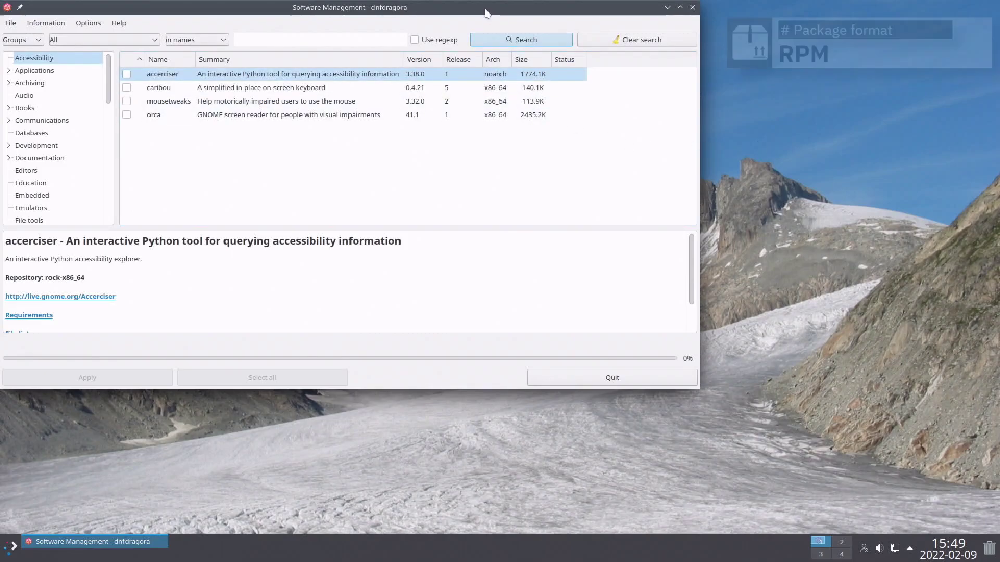
pyautogui.moveTo(489, 11); pyautogui.dragTo(625, 62)
pyautogui.click(833, 61)
# Step: Show the System applications, launch the Discover software centre and close it again
pyautogui.click(11, 546)
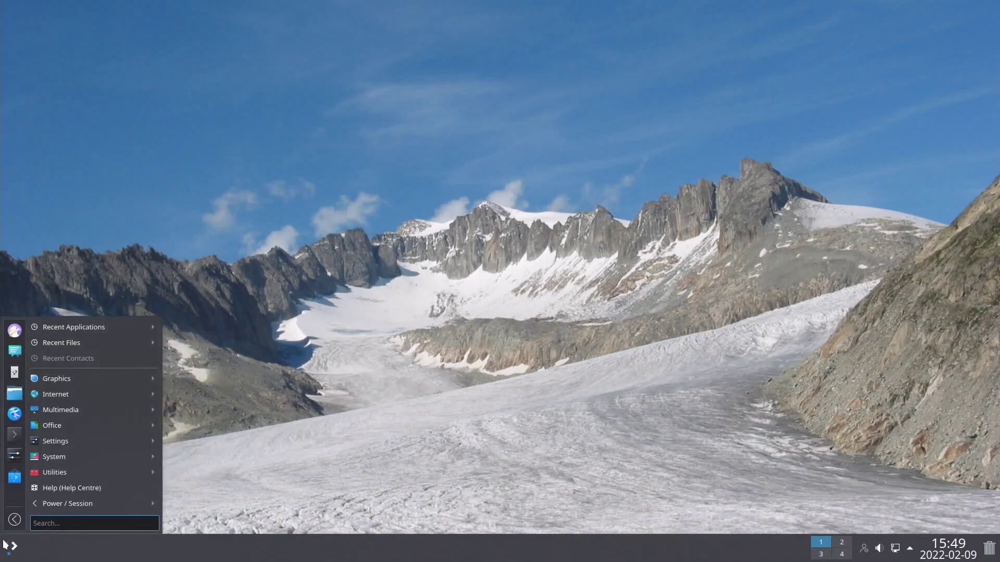
pyautogui.moveTo(149, 456)
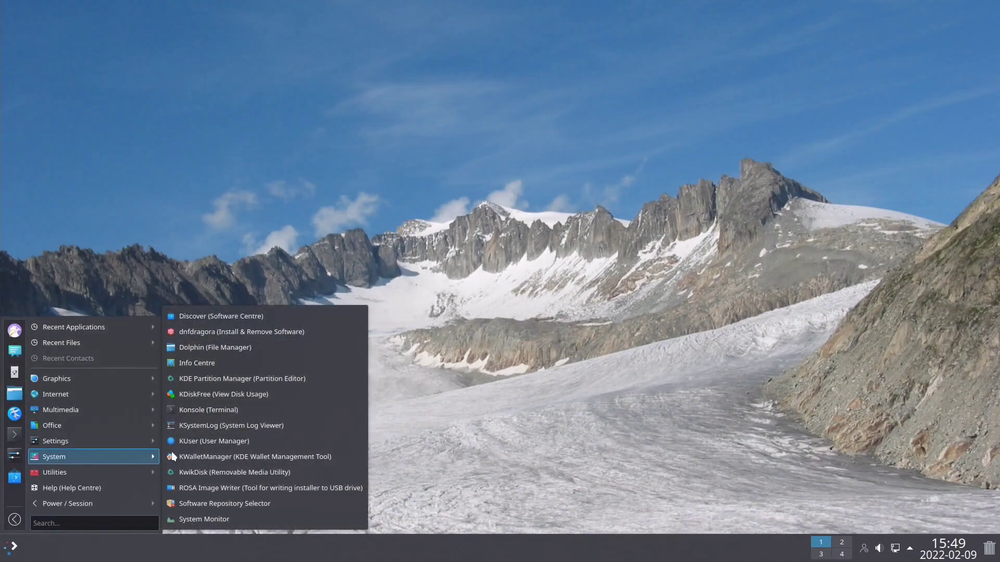
pyautogui.click(260, 316)
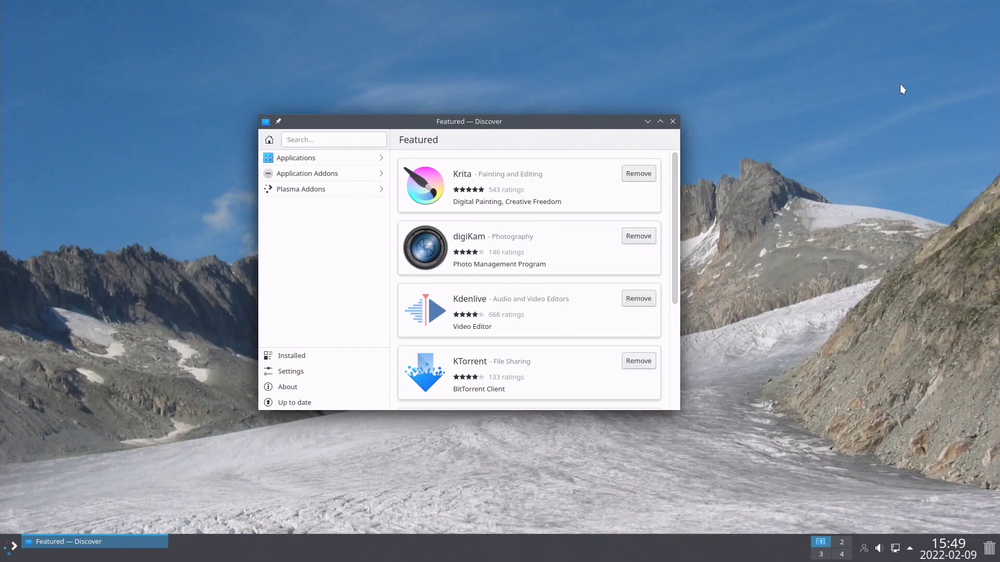
pyautogui.click(673, 121)
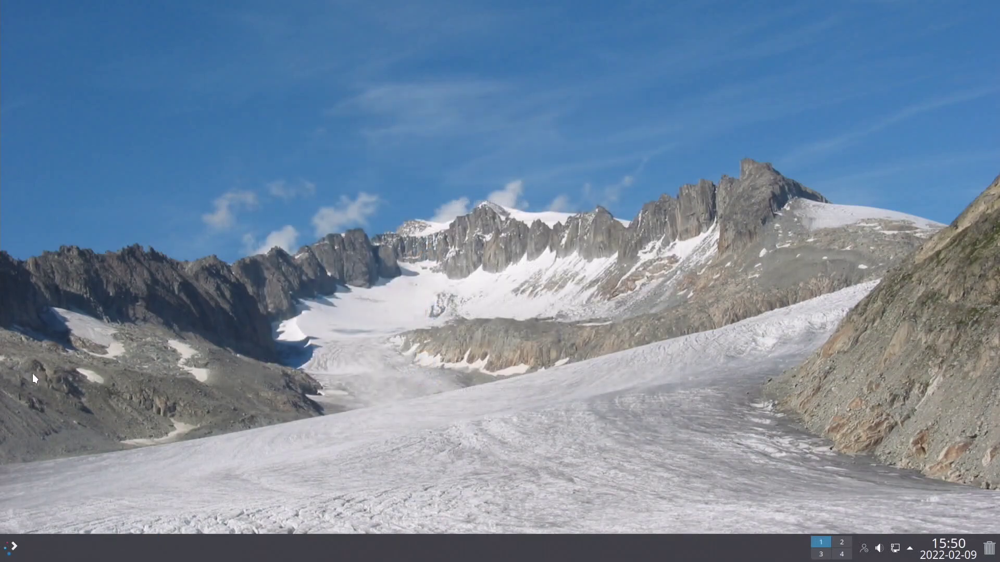
# Step: Show the Utilities applications, launch the KCalc calculator, move its window to the middle of the desktop and close it again
pyautogui.click(10, 547)
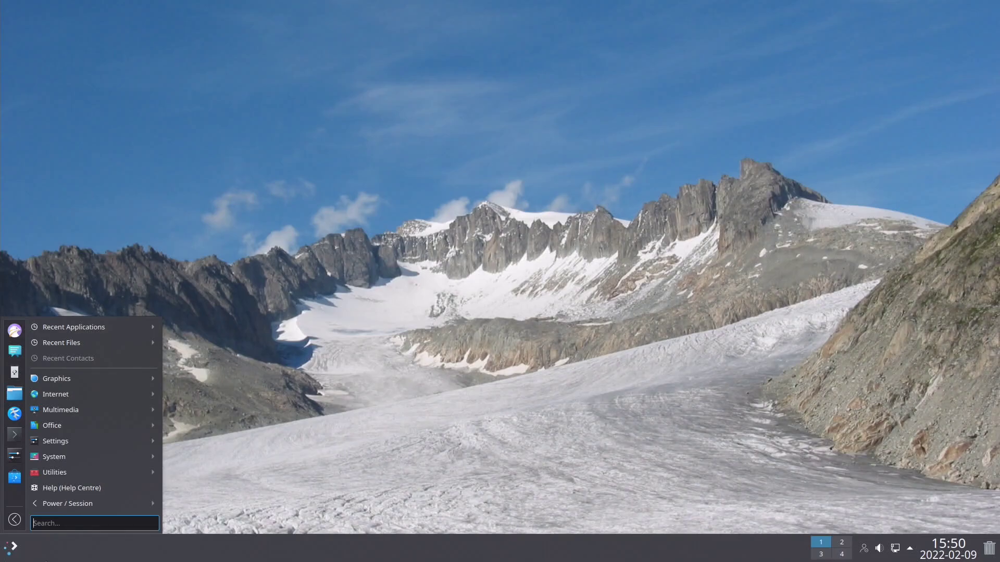
pyautogui.moveTo(142, 472)
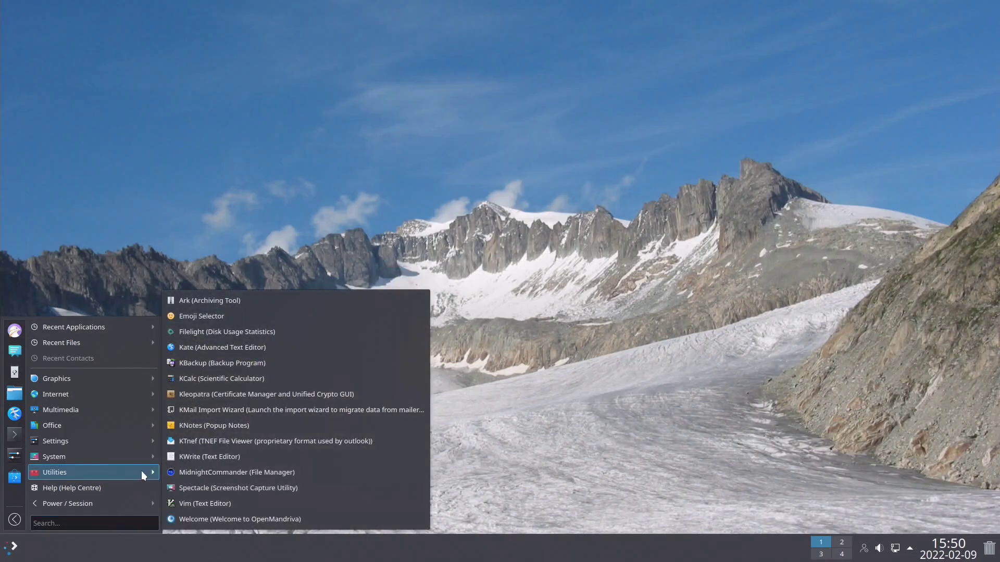
pyautogui.click(246, 379)
pyautogui.moveTo(66, 7); pyautogui.dragTo(492, 183)
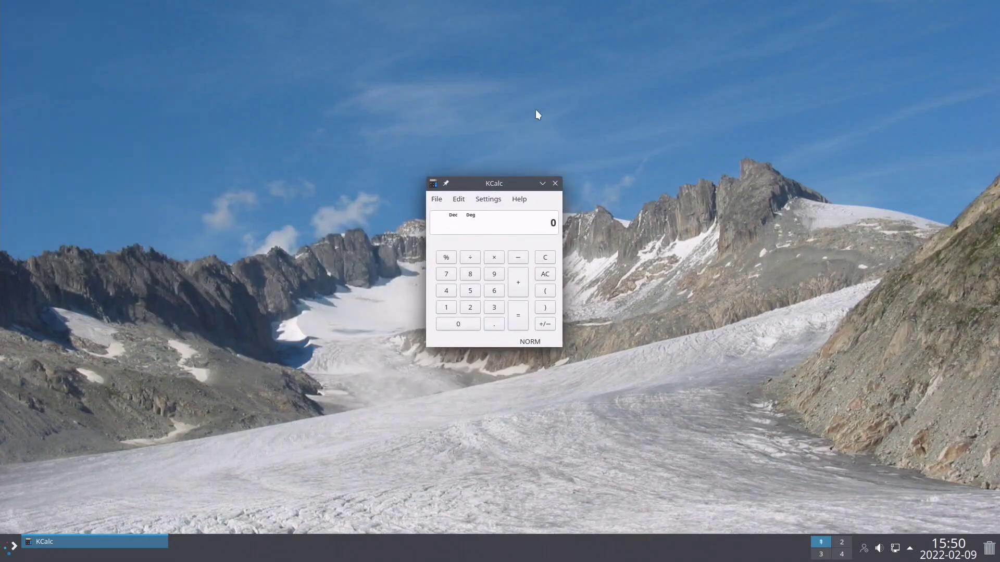
pyautogui.click(556, 182)
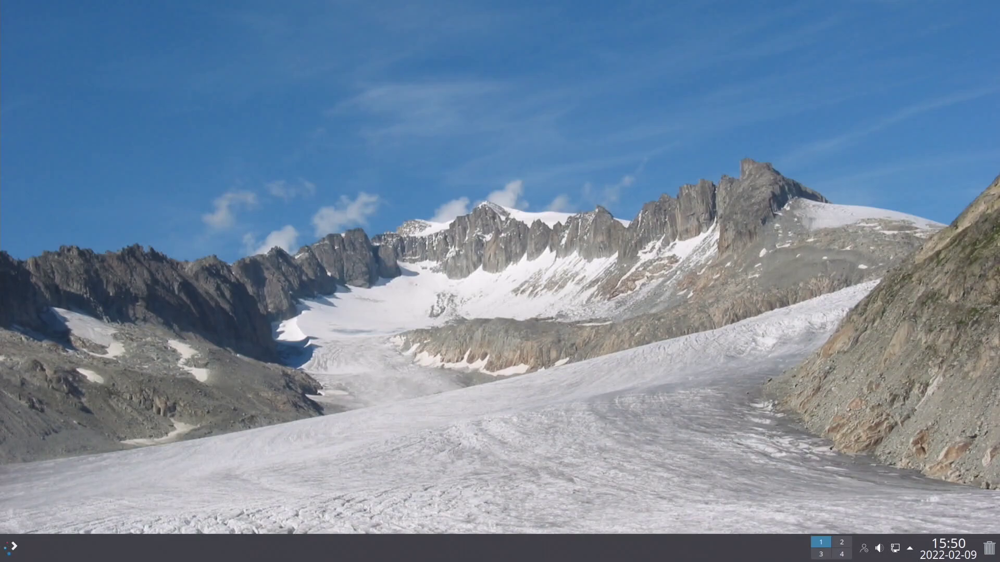